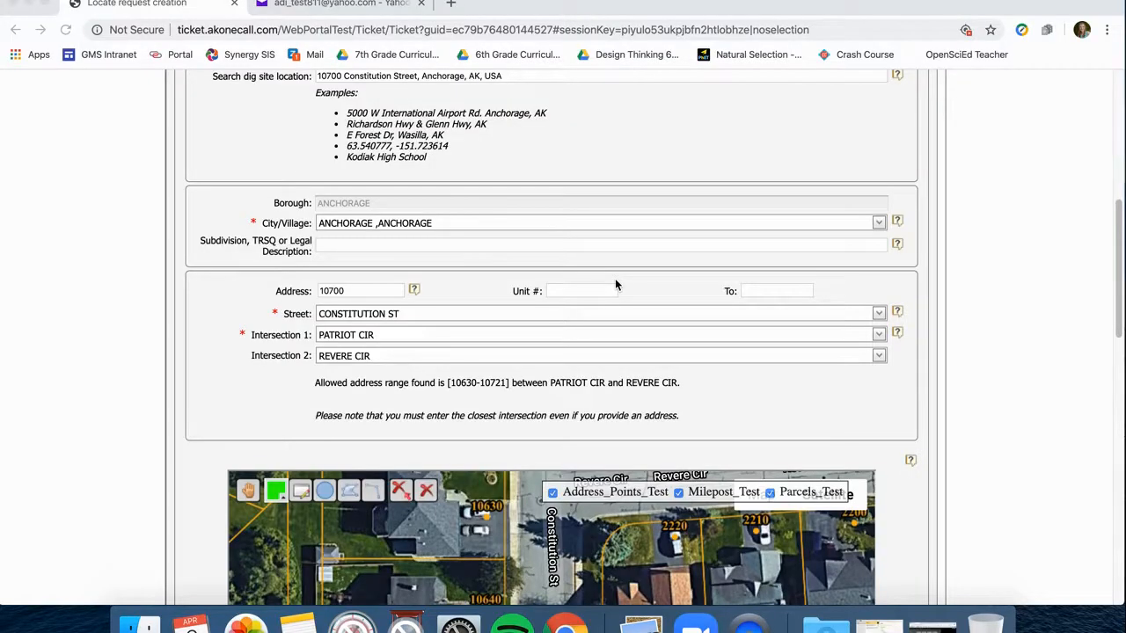
Step: Examine the satellite map around the dig site at different scales, and frame the requested parcel closely
scroll(615, 278, "down", 5)
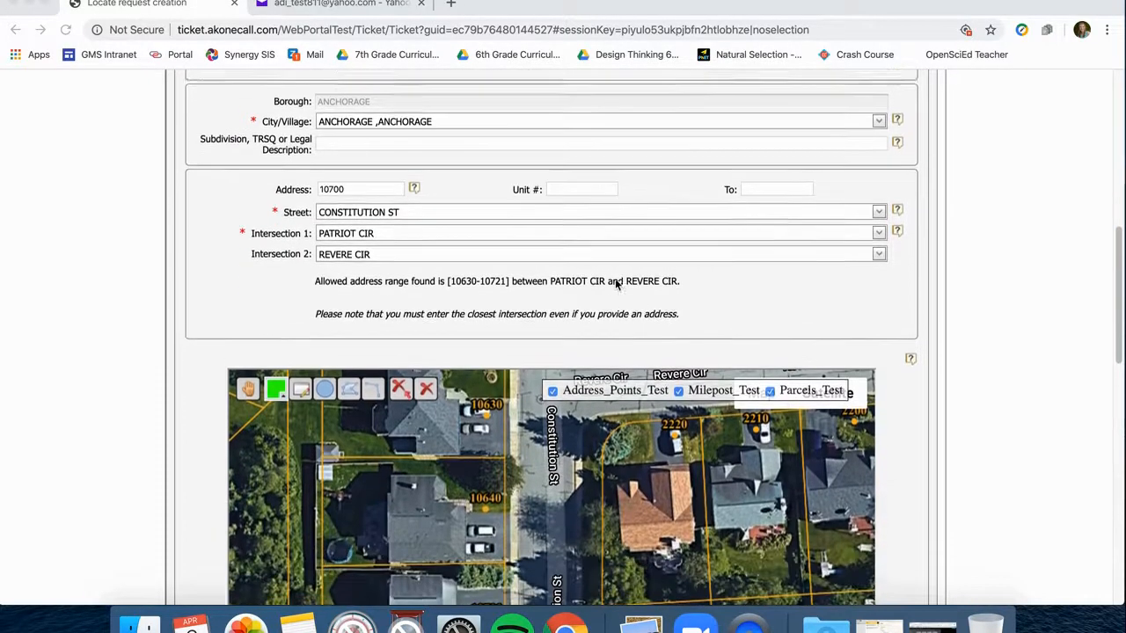
scroll(616, 284, "down", 4)
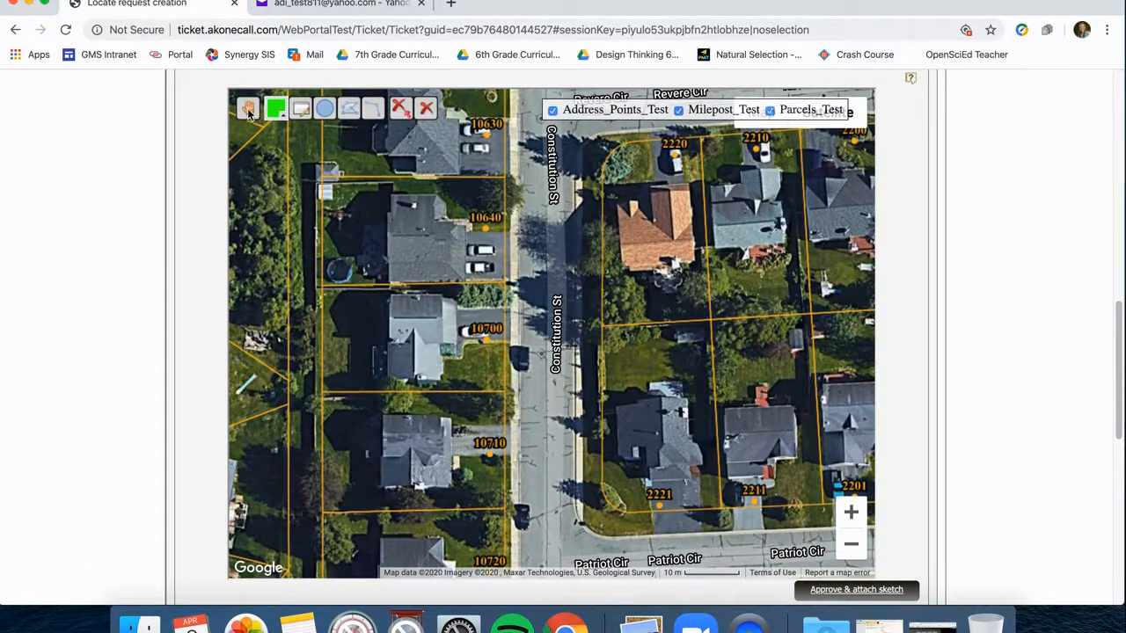
left_click(249, 111)
left_click(528, 343)
left_click_drag(527, 343, 562, 227)
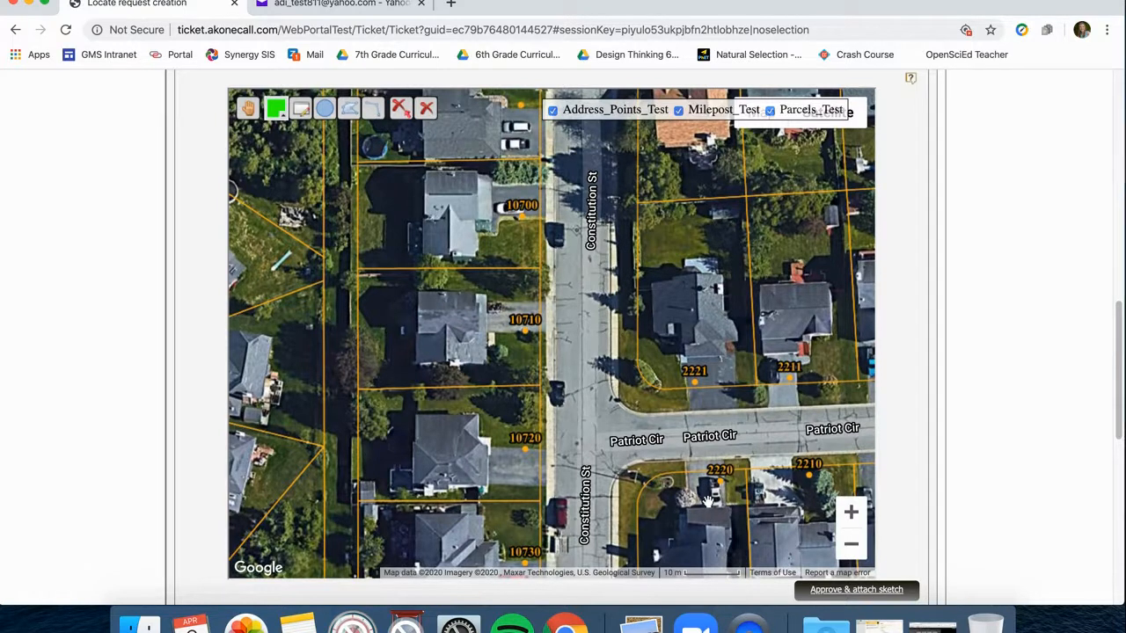
left_click(851, 510)
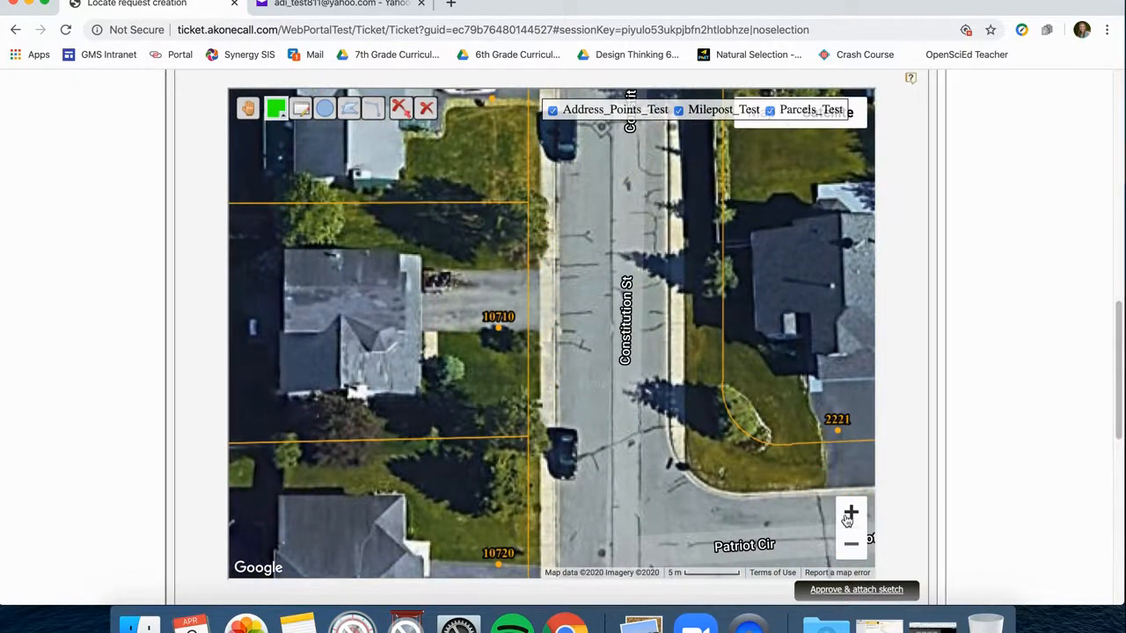
left_click(851, 546)
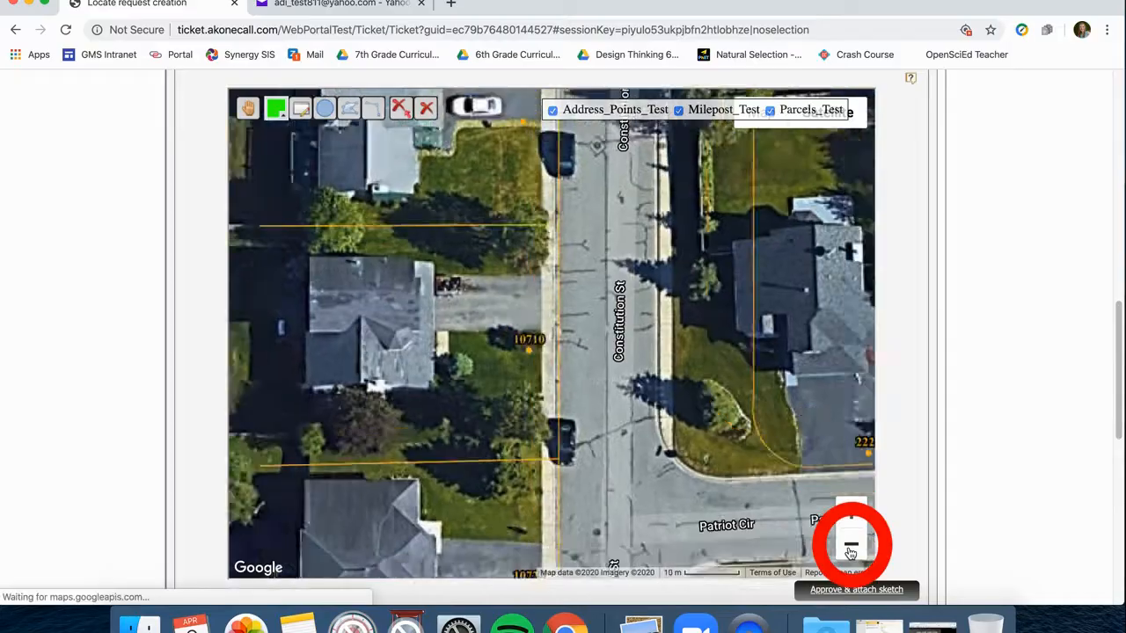
left_click(851, 545)
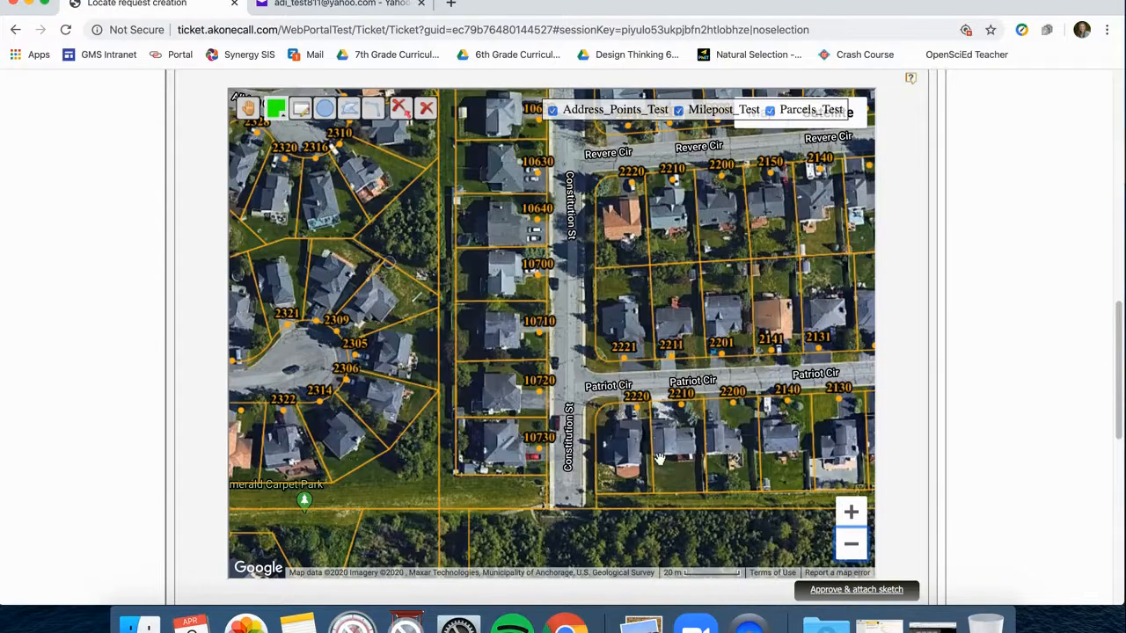
left_click(850, 511)
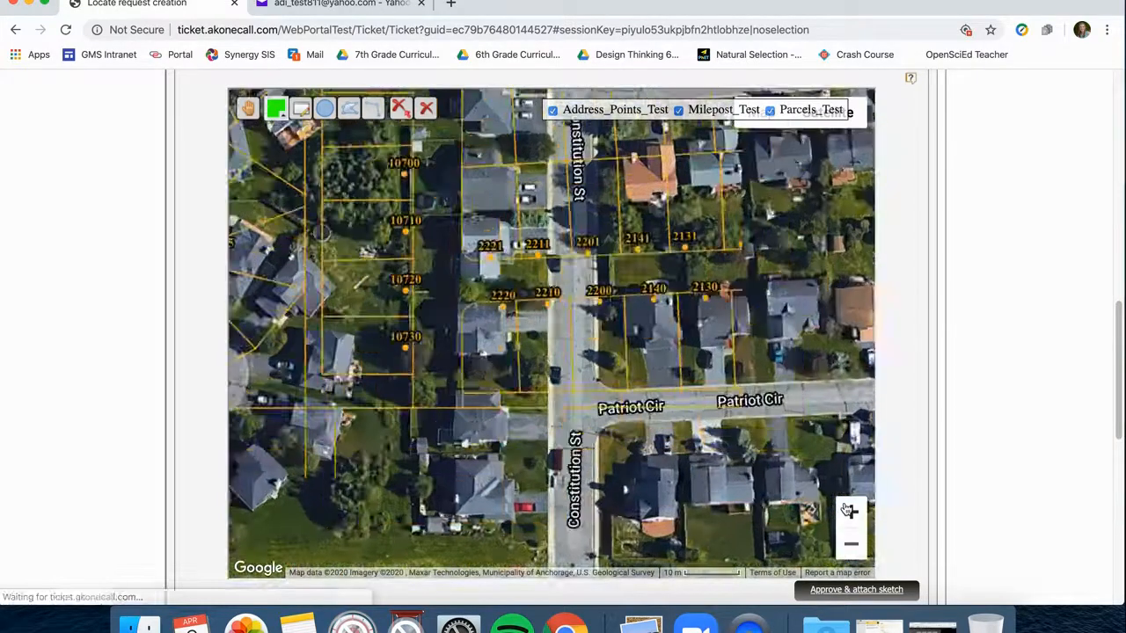
left_click(849, 511)
left_click_drag(573, 206, 570, 323)
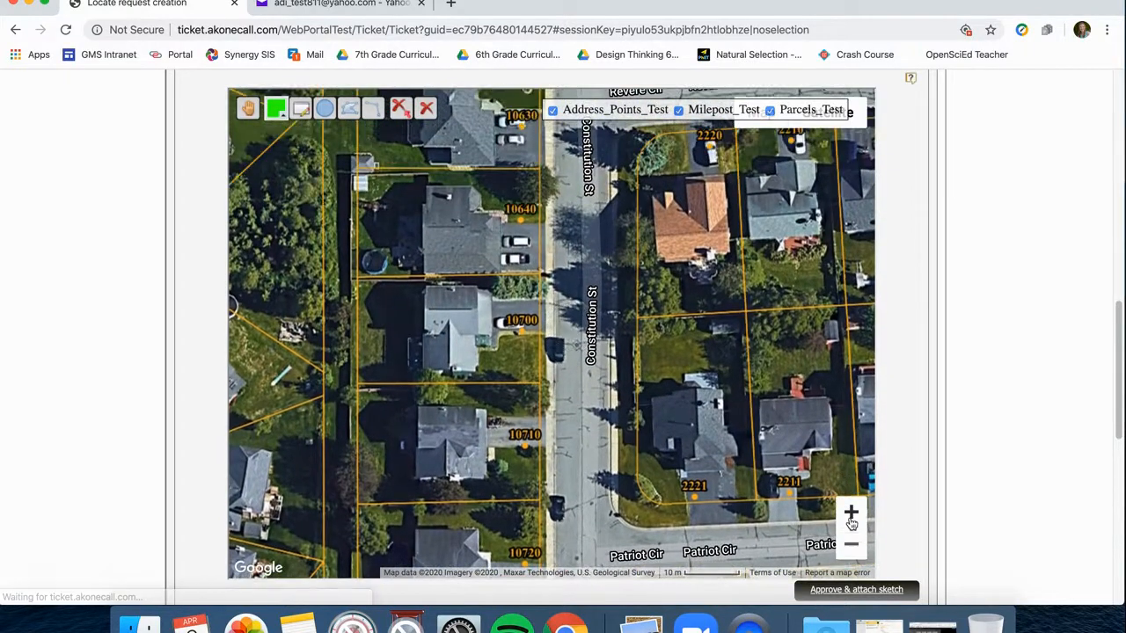
left_click(849, 511)
left_click_drag(434, 377, 598, 394)
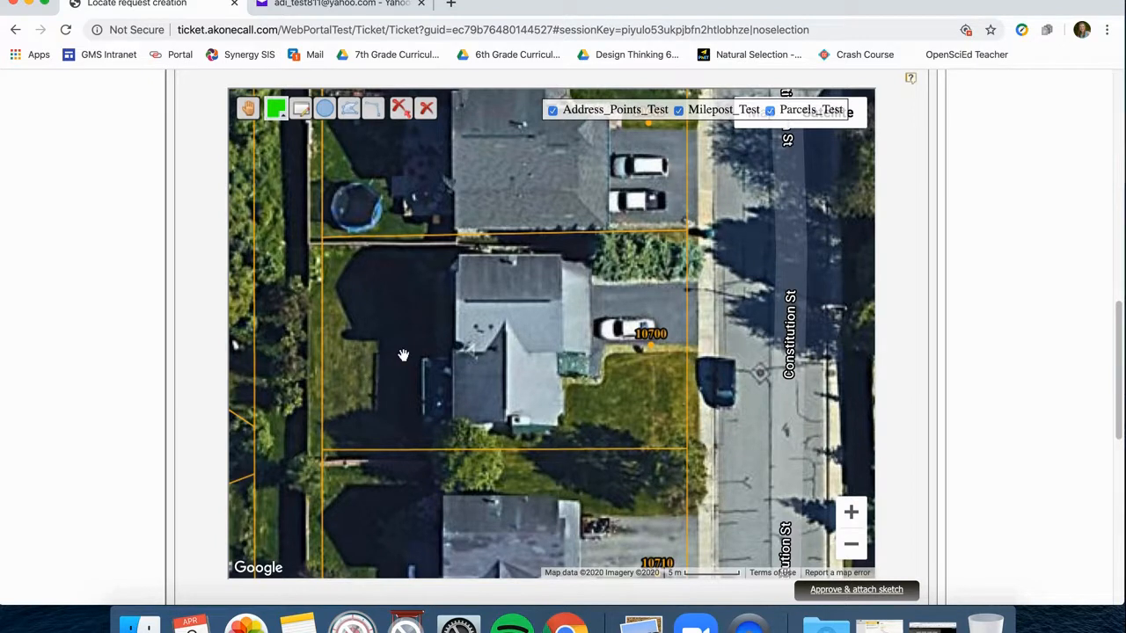
Step: Draw a small green circle at the street edge of the front yard beside the driveway, and label it "Tree"
left_click(325, 110)
left_click(679, 370)
left_click(680, 371)
left_click_drag(680, 370, 656, 390)
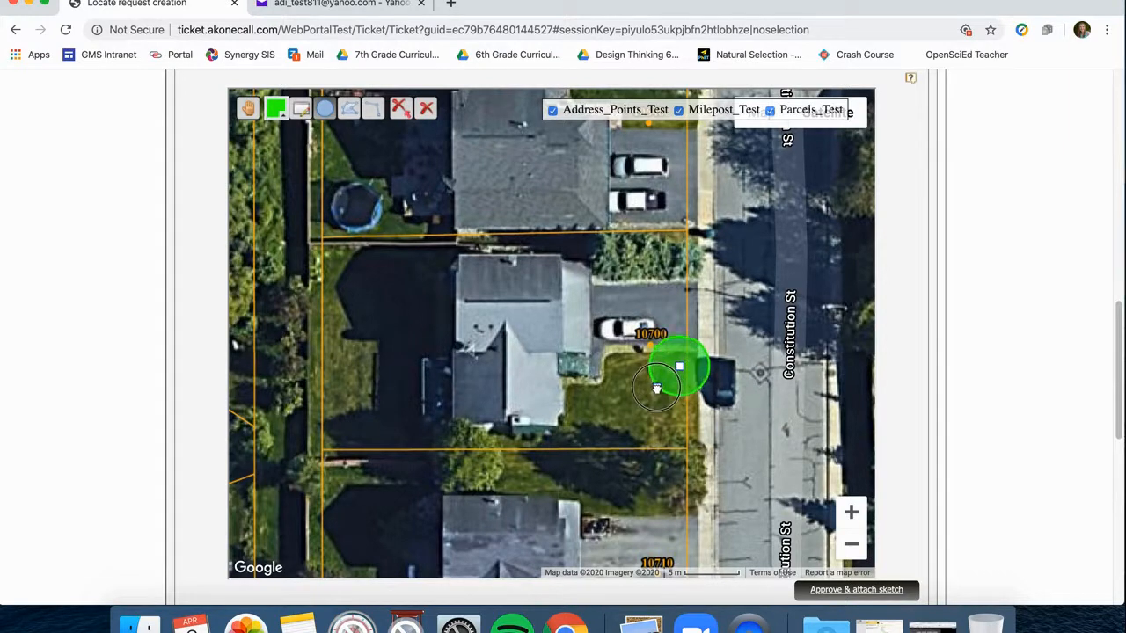
left_click_drag(656, 387, 661, 380)
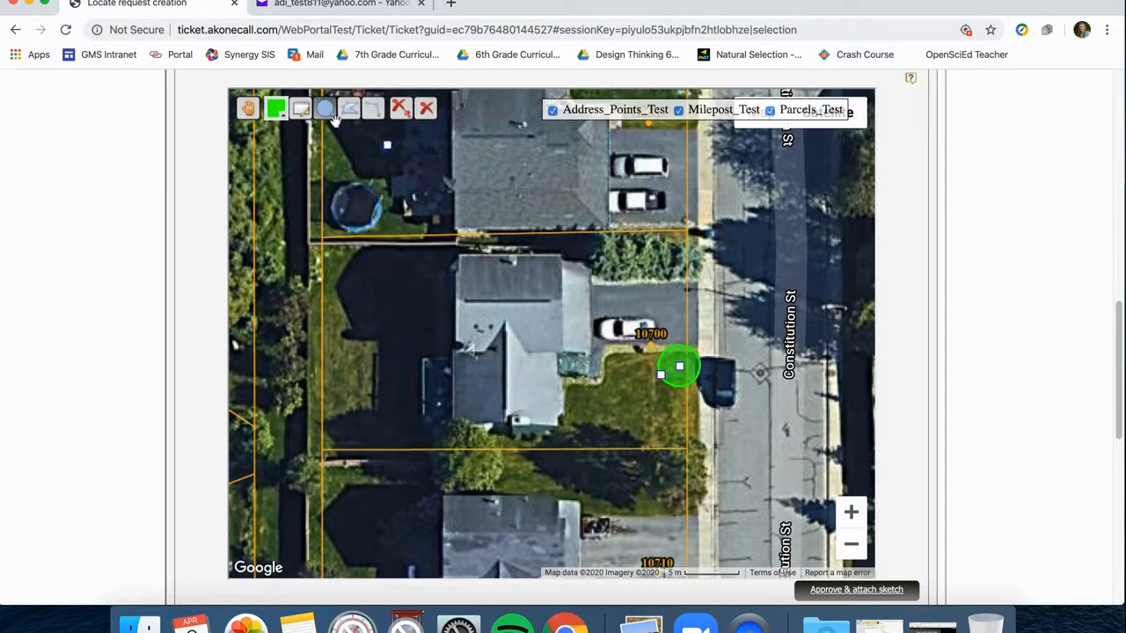
left_click(302, 109)
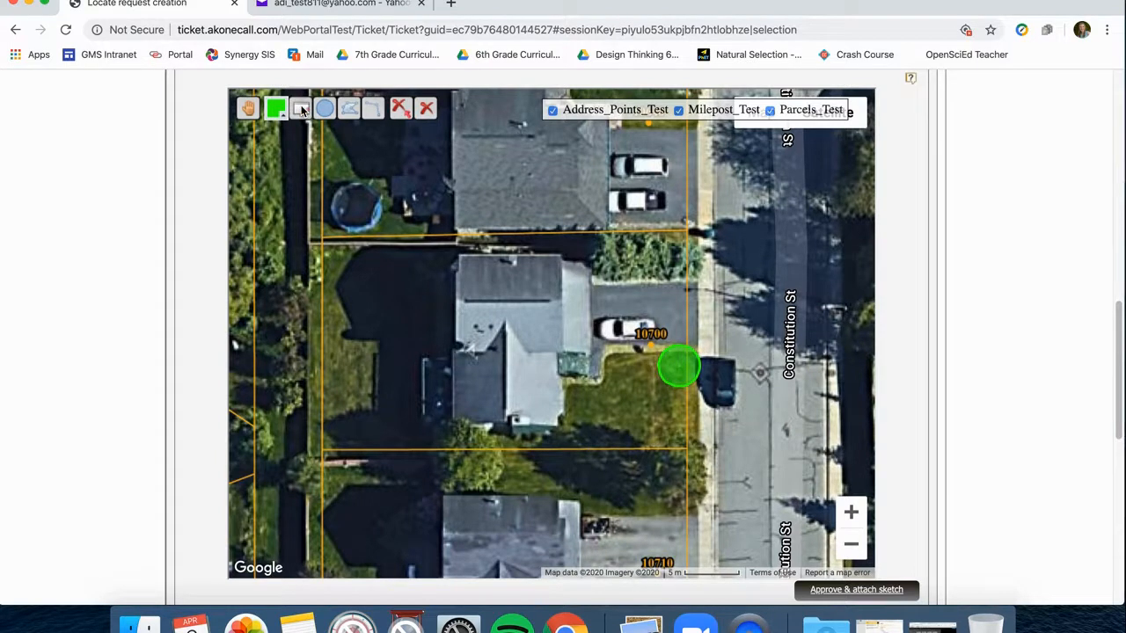
left_click(679, 368)
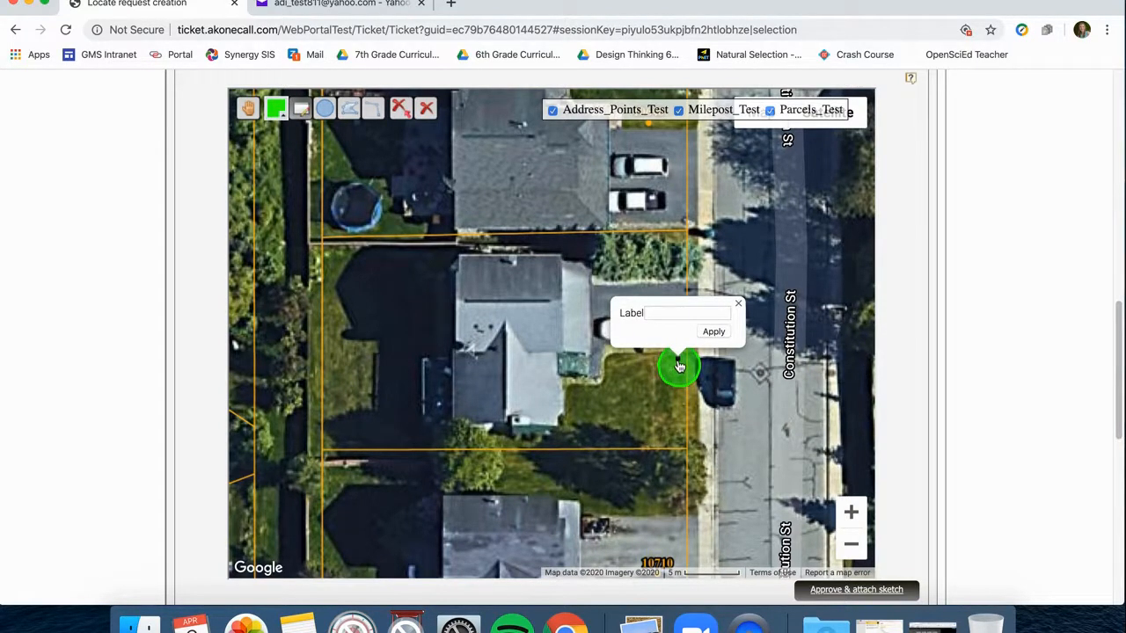
left_click(670, 317)
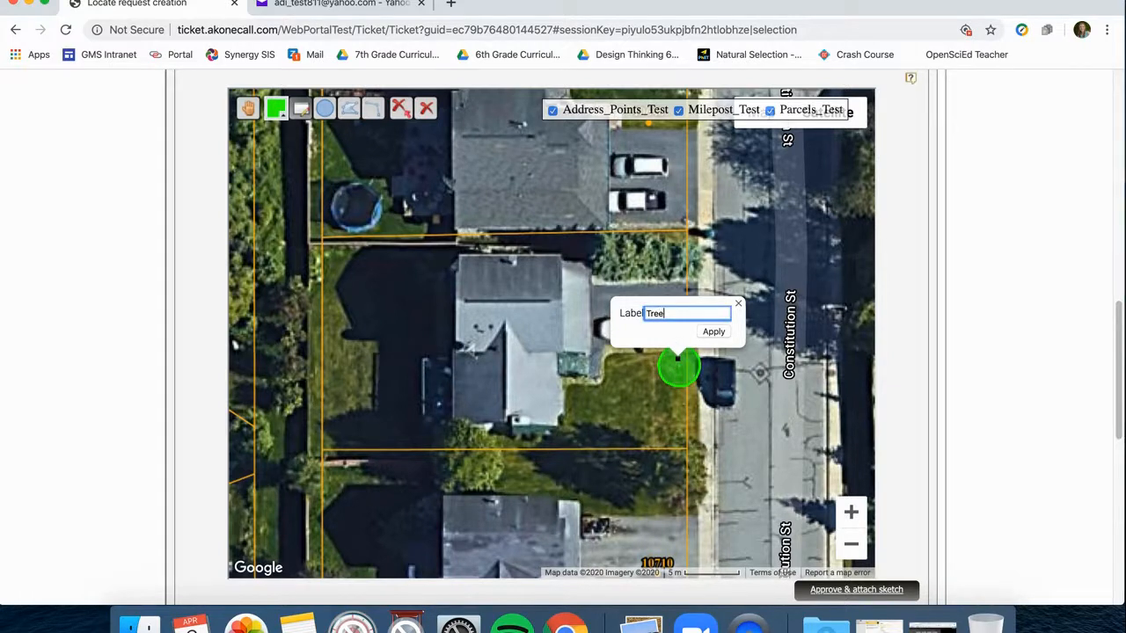
left_click(714, 331)
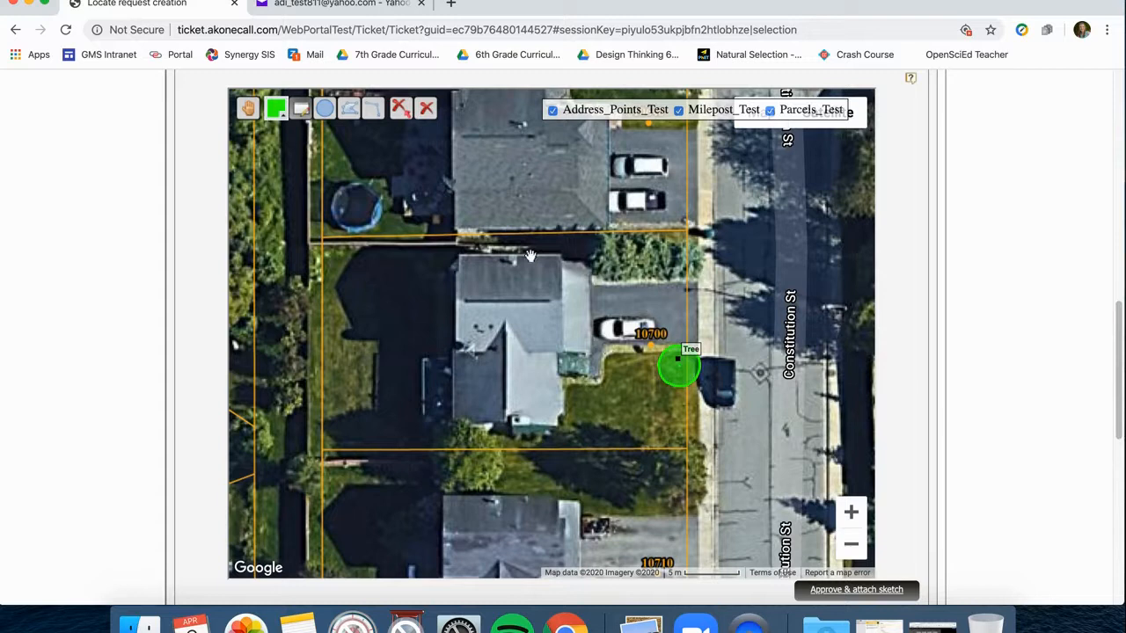
Step: Draw a larger green circle in the back yard's upper corner and label it "Well"
left_click(324, 109)
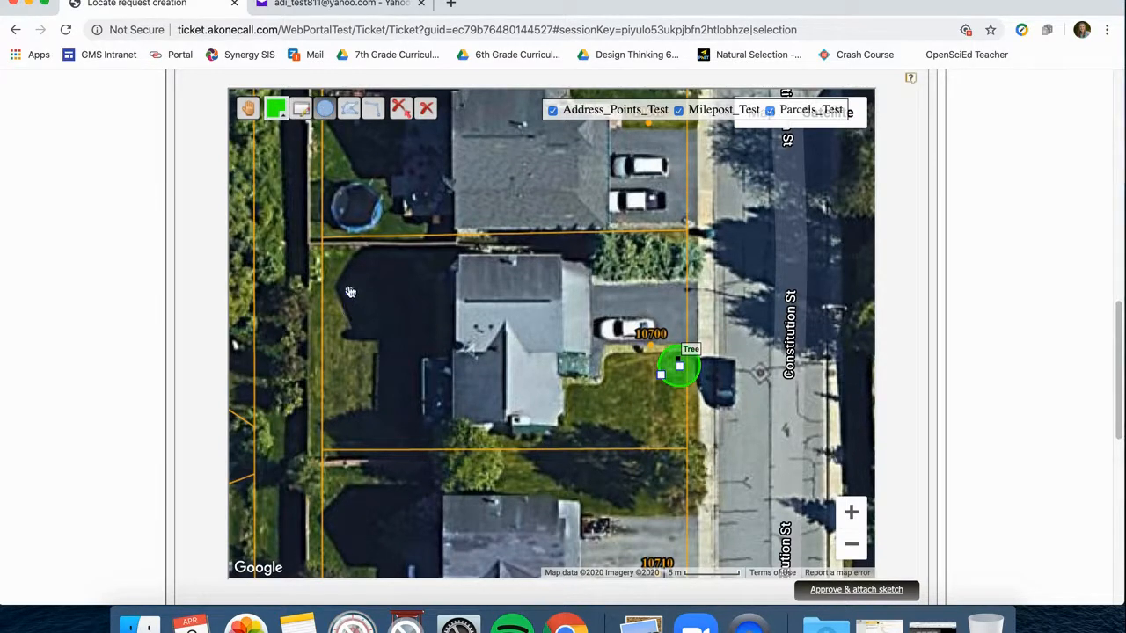
left_click_drag(373, 290, 326, 282)
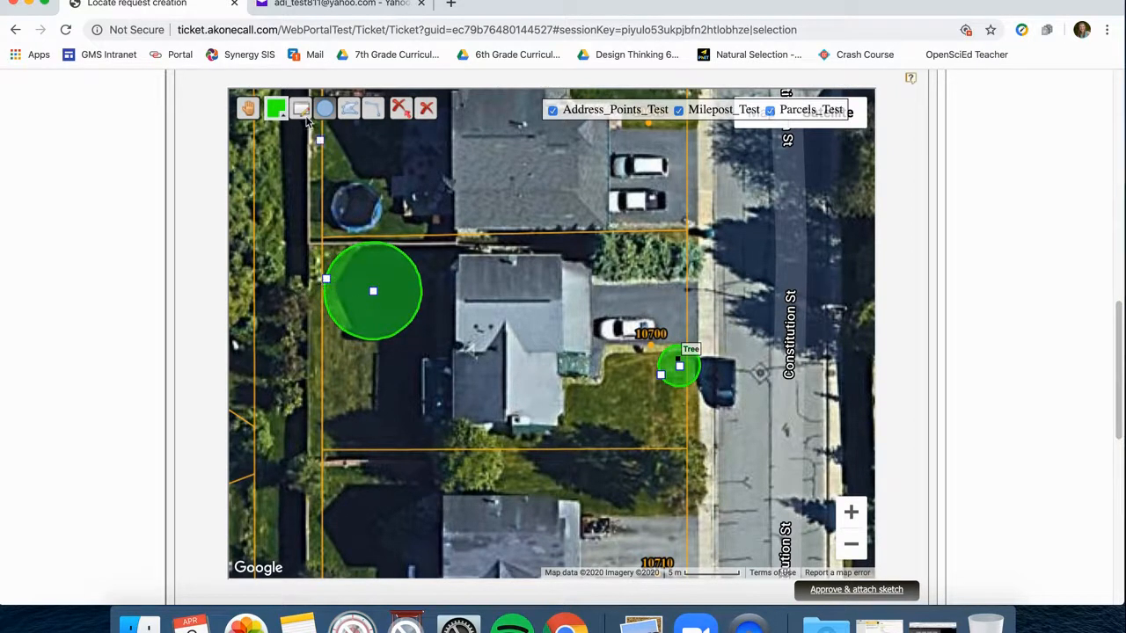
left_click(300, 108)
left_click(372, 299)
type("Weel")
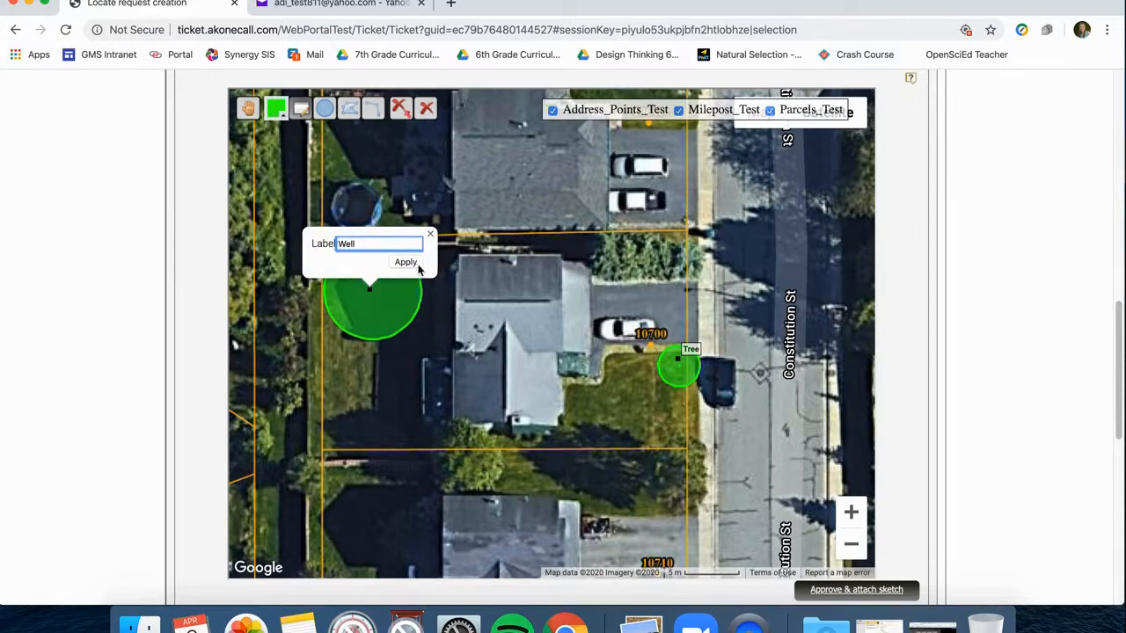
left_click(414, 262)
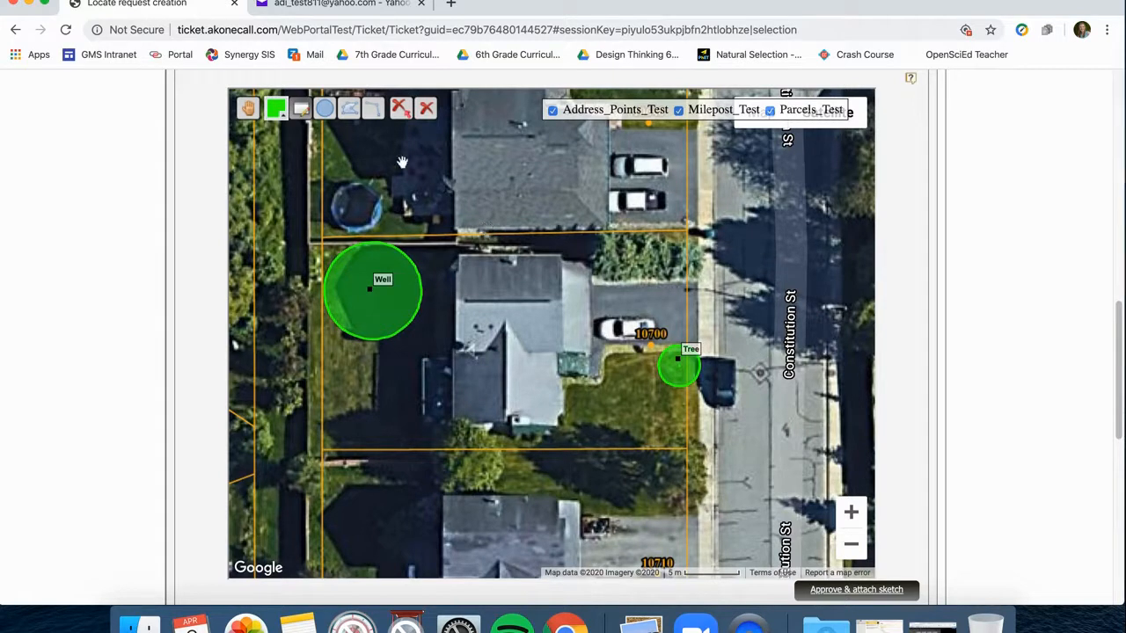
Step: Draw a small green circle on the rear lot line near the lower back corner, and place line points beside it
left_click(323, 109)
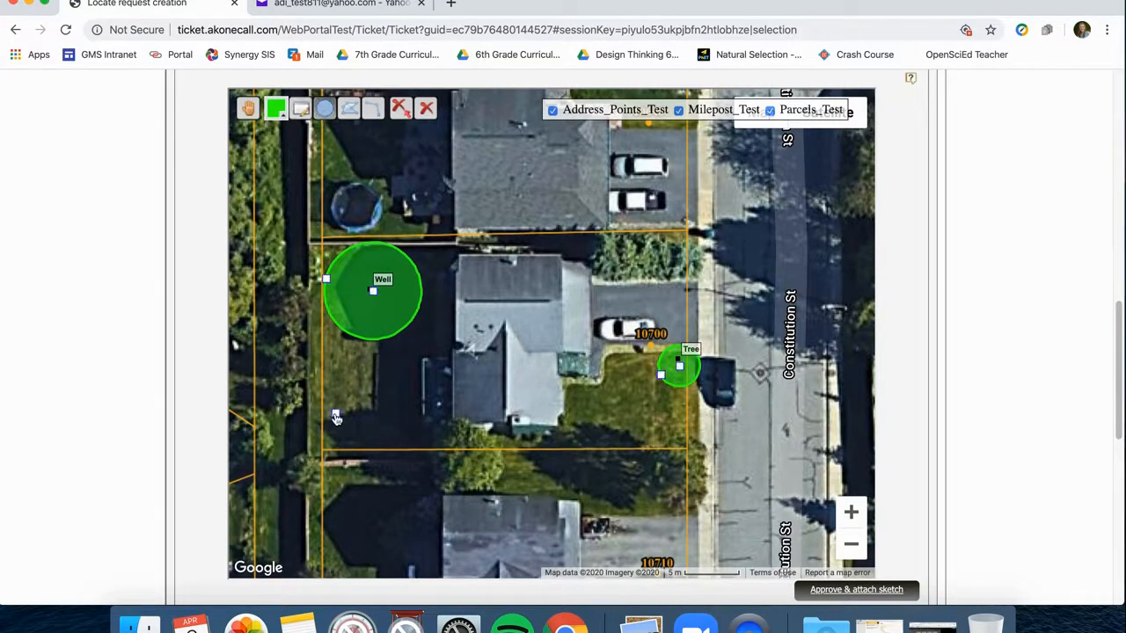
left_click_drag(325, 419, 342, 423)
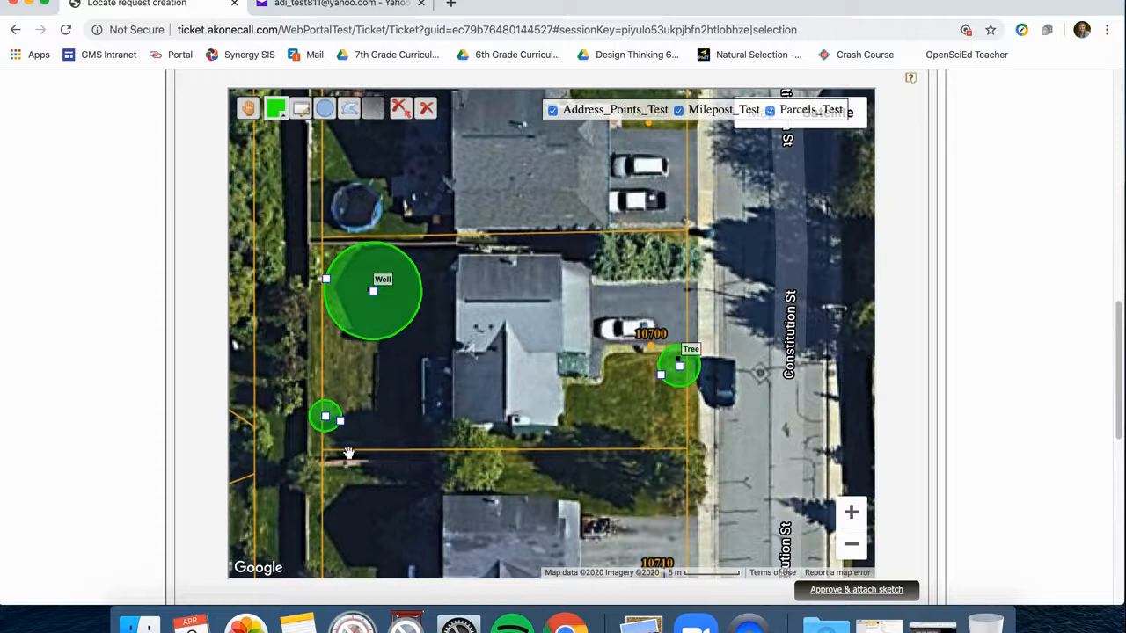
left_click(340, 414)
left_click(365, 413)
left_click(396, 414)
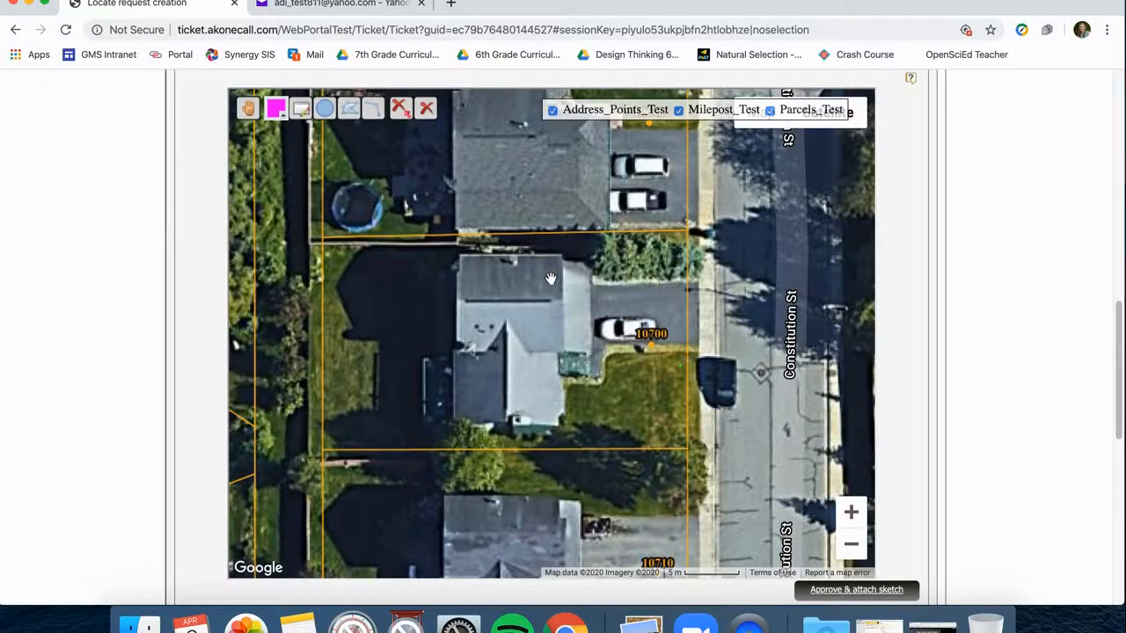
Step: Draw a four-sided magenta polygon in the yard just behind the house, and label it "Deck"
left_click(354, 117)
left_click(425, 361)
left_click(386, 360)
double_click(388, 425)
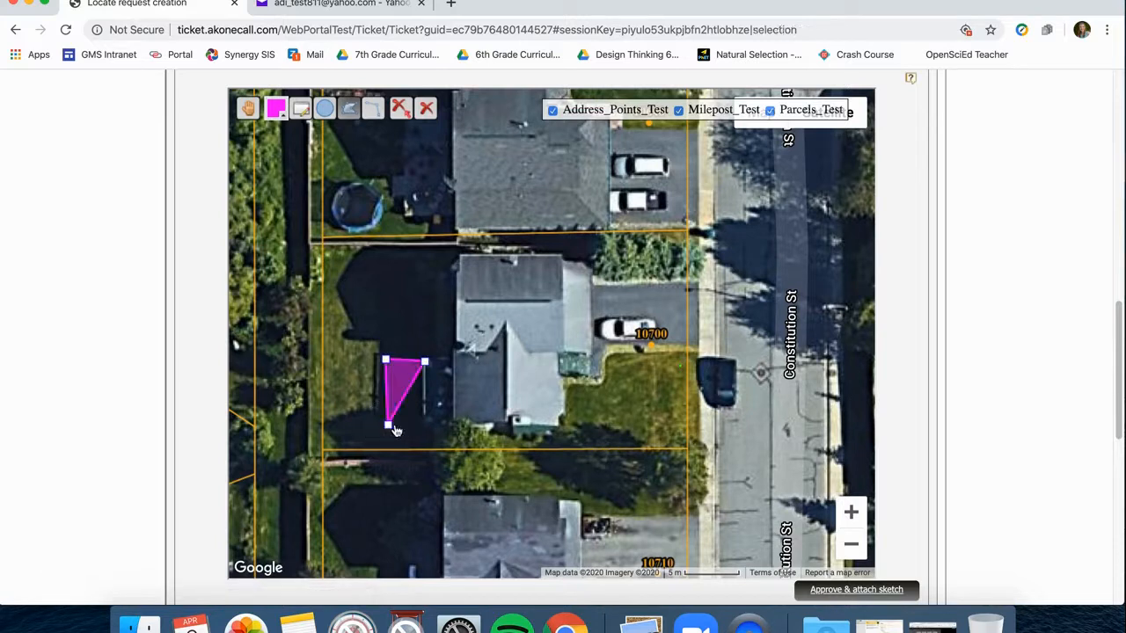
left_click(426, 425)
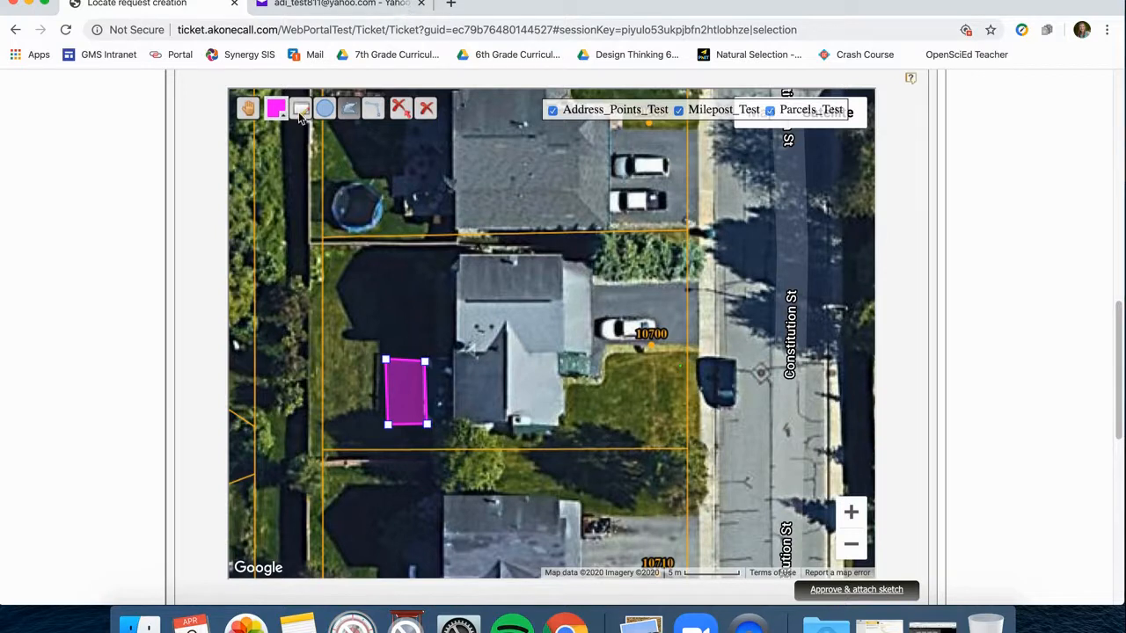
left_click(302, 110)
left_click(405, 398)
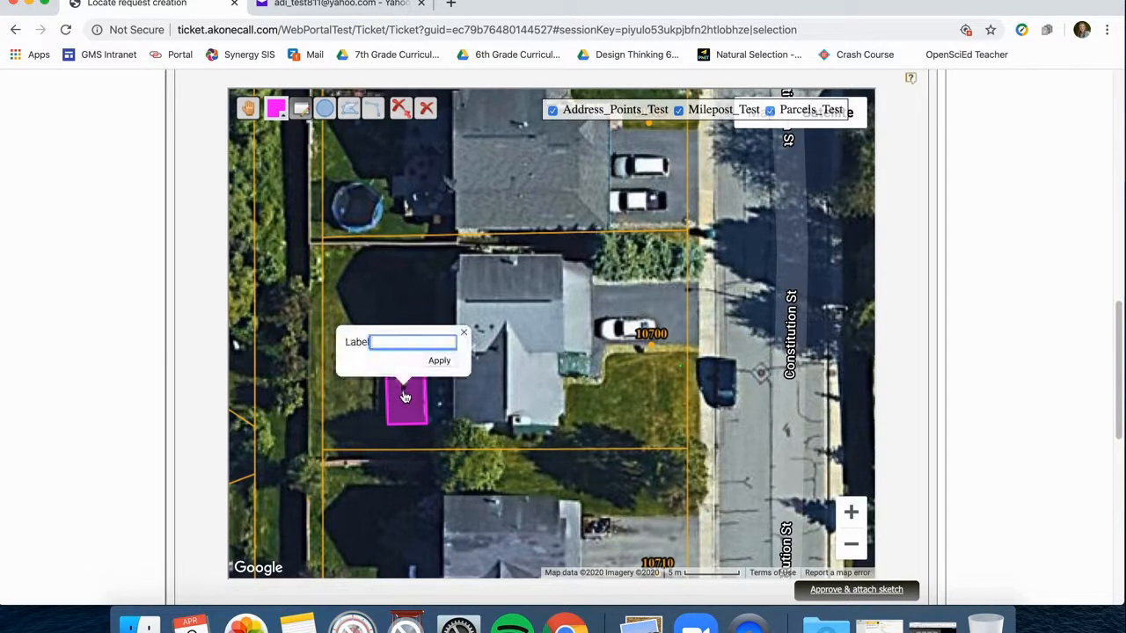
type("Deck")
key("Return")
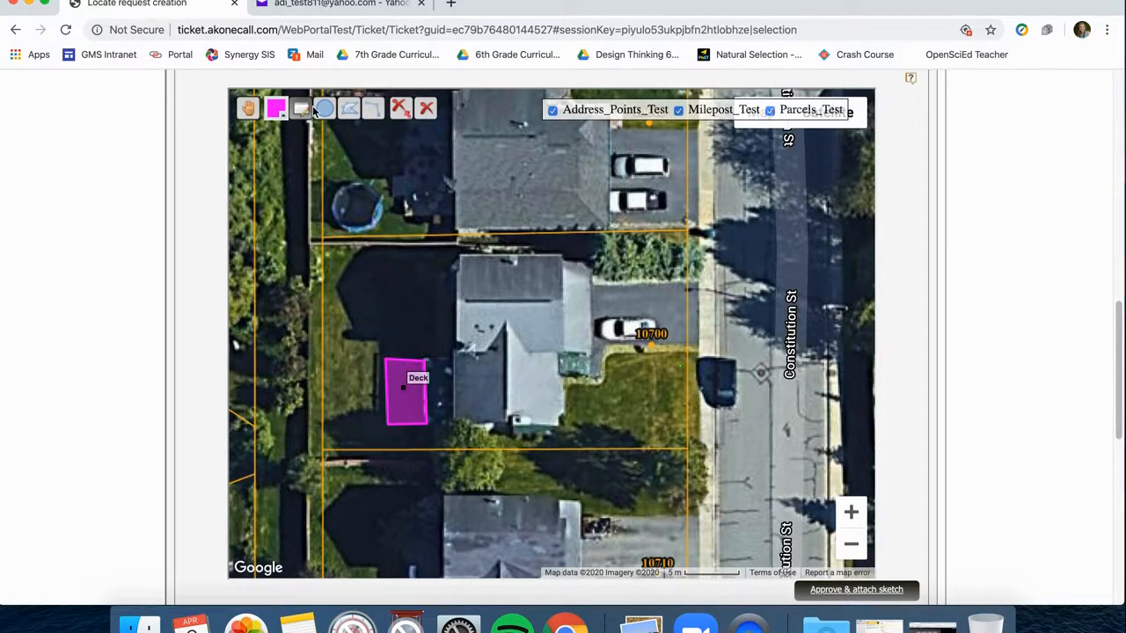
Step: Draw a four-sided magenta polygon in the upper rear corner of the lot, and label it "Shed"
left_click(348, 111)
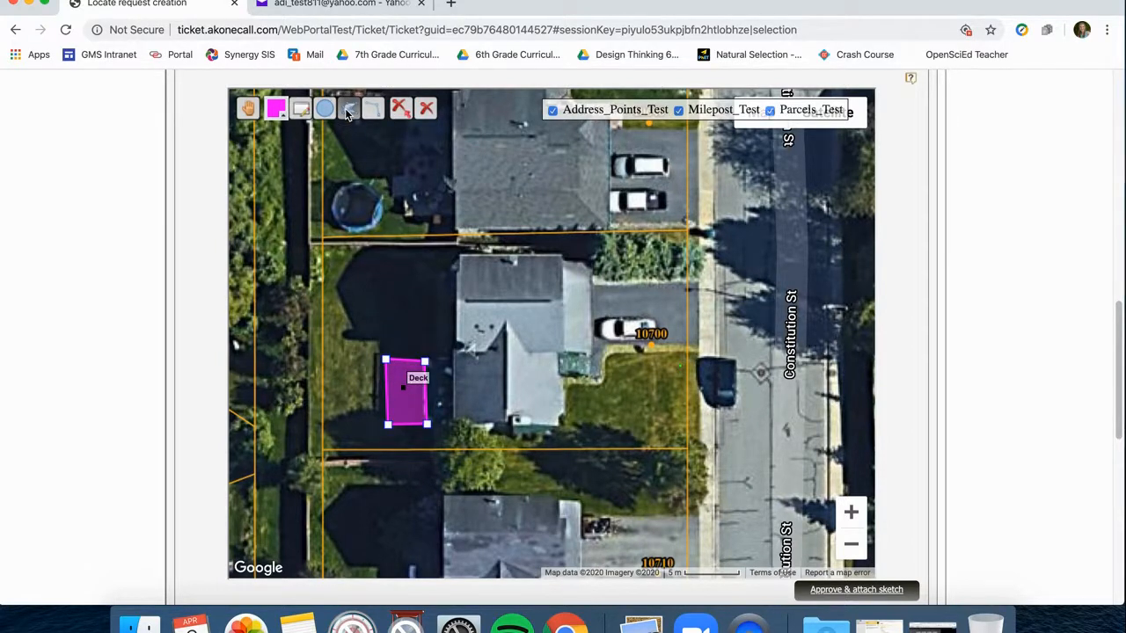
left_click(322, 296)
left_click(376, 295)
left_click(374, 250)
double_click(316, 248)
left_click(304, 109)
left_click(344, 273)
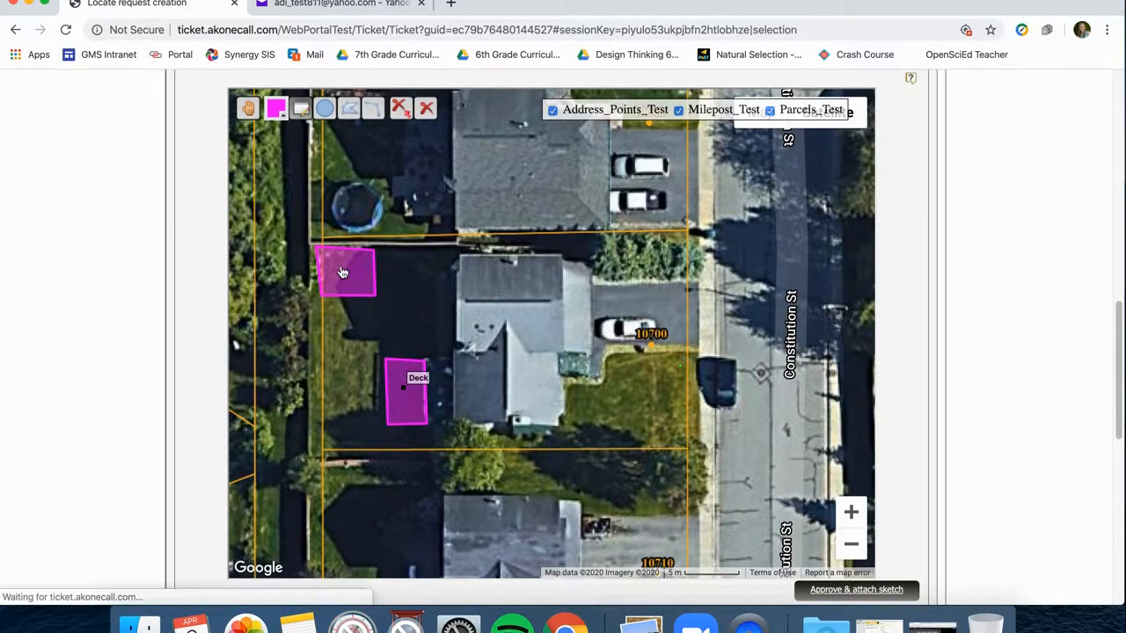
type("Shed")
key("Return")
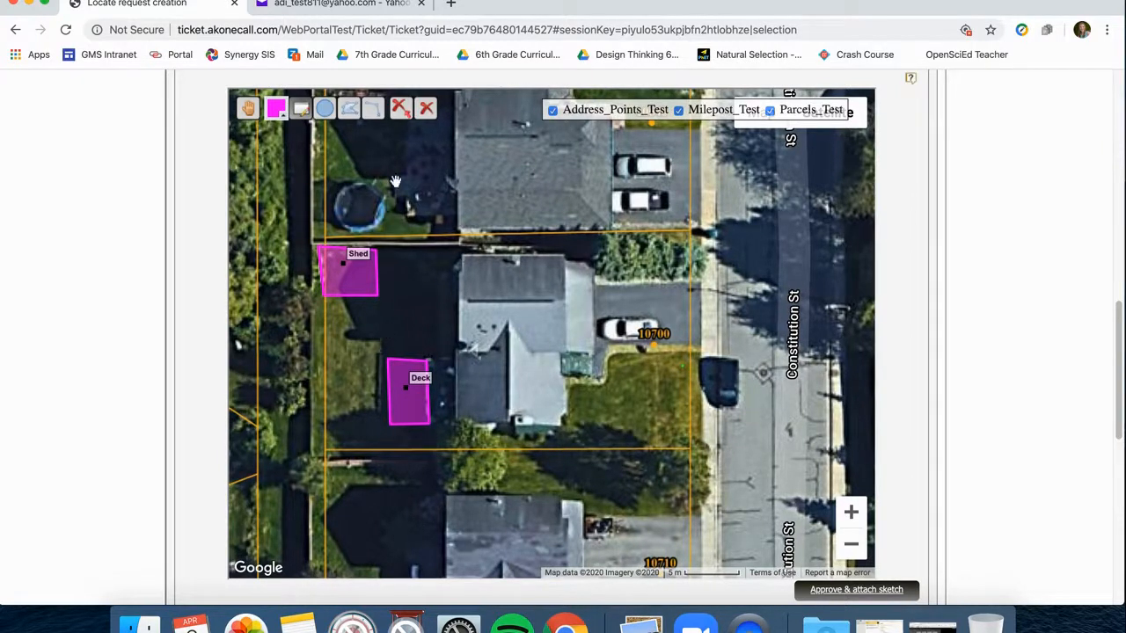
Step: Draw an L-shaped magenta polygon wrapping around the lower front corner of the house
left_click(353, 114)
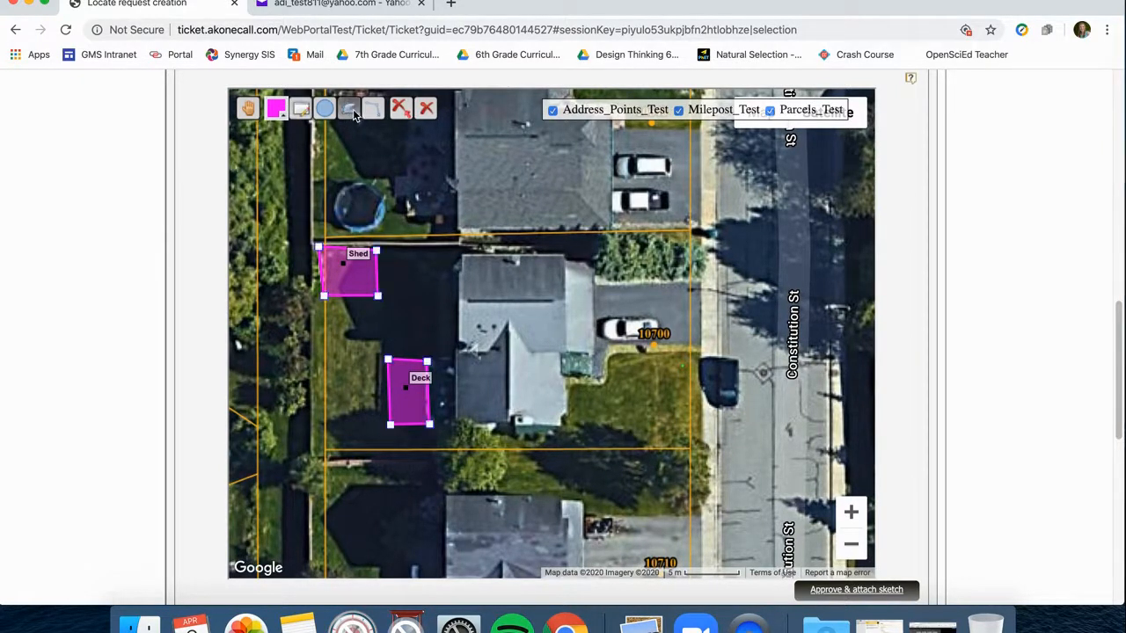
left_click(568, 389)
left_click(567, 427)
left_click(516, 429)
left_click(515, 449)
left_click(572, 452)
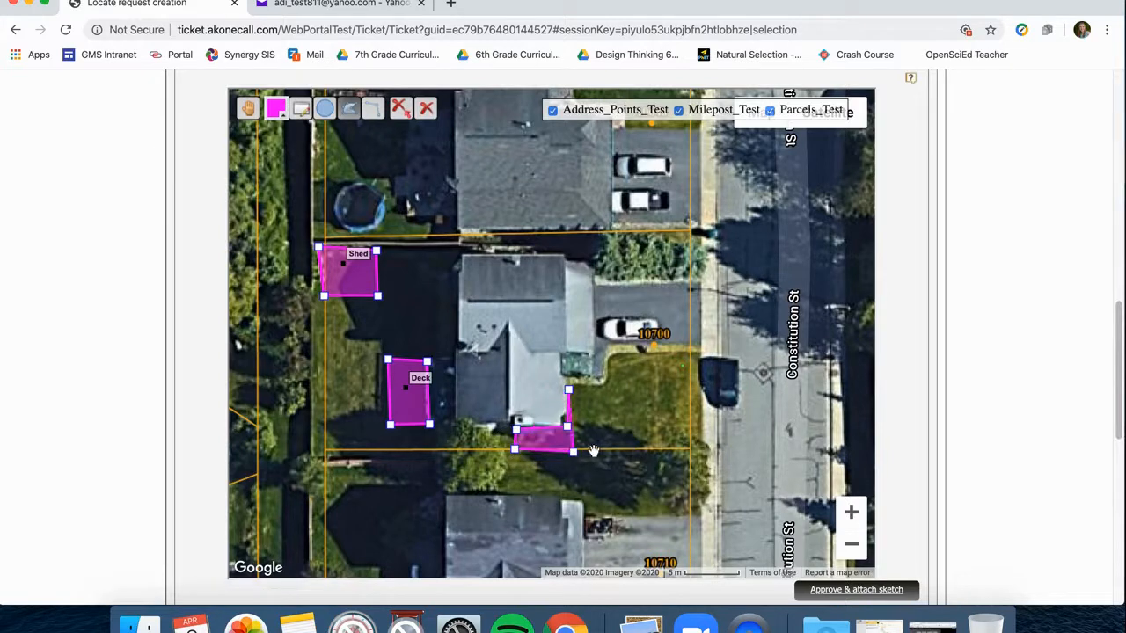
left_click(594, 450)
left_click(593, 391)
Step: Label the L-shaped polygon at the house corner "Garden"
left_click(305, 110)
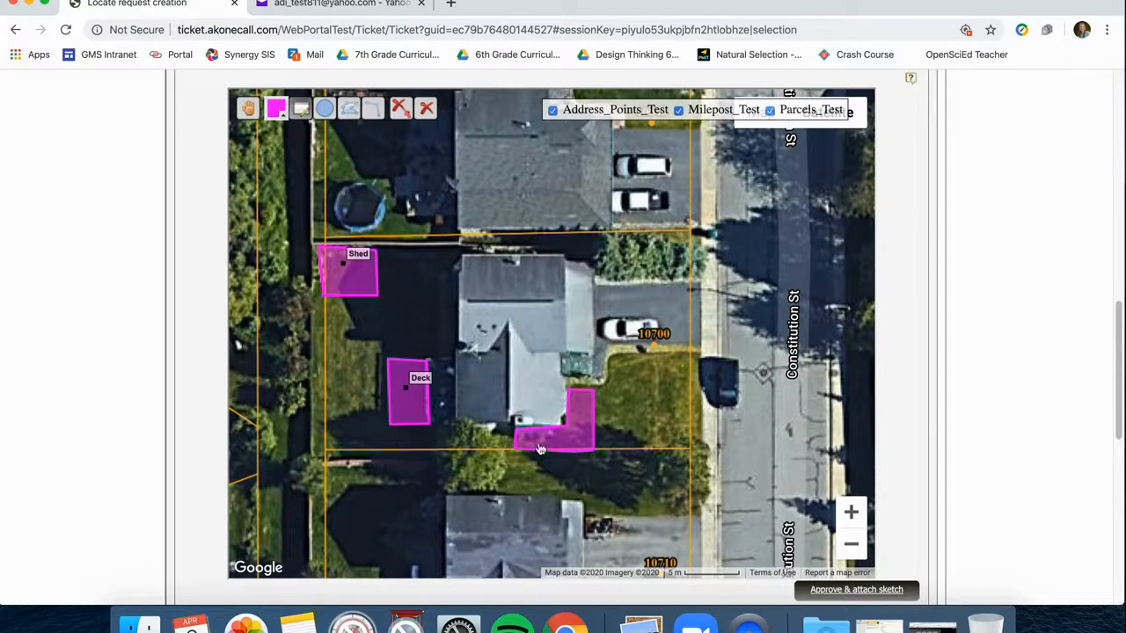
left_click(570, 423)
type("Gar")
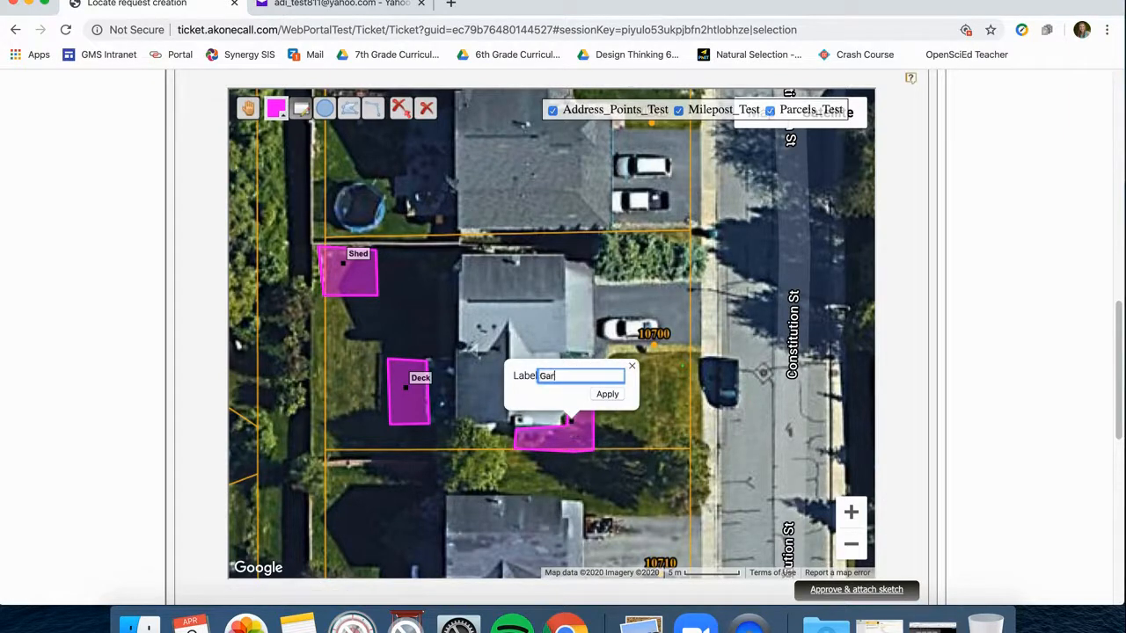
key("Return")
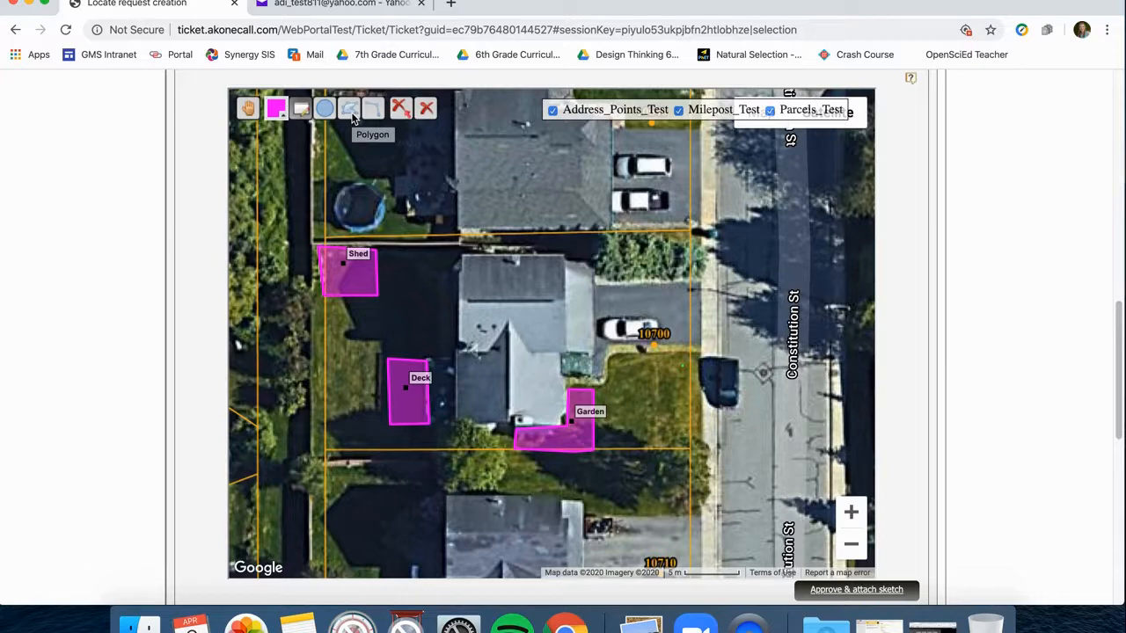
Step: Draw a four-sided blue polygon covering the whole backyard, from the rear lot line to the back of the house
left_click(277, 109)
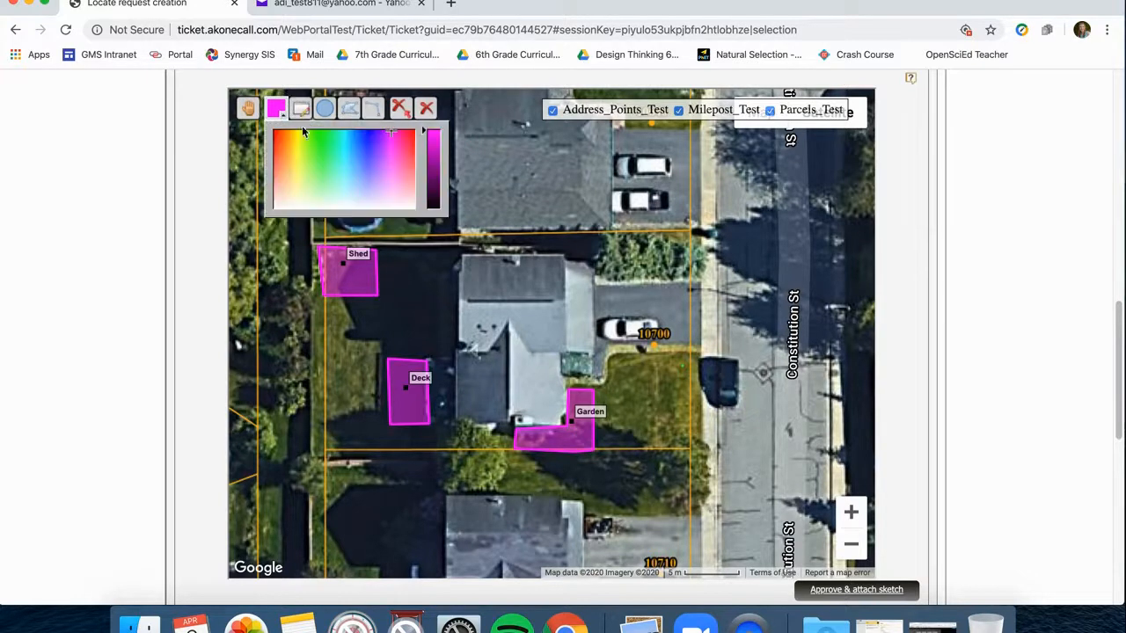
left_click(366, 131)
left_click(350, 107)
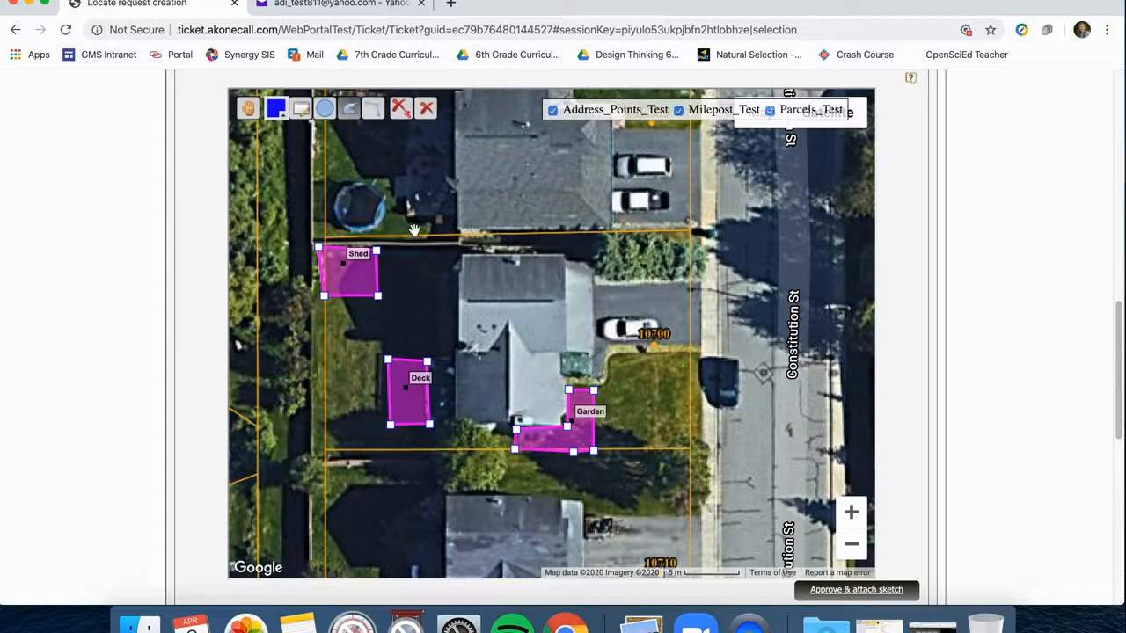
left_click(309, 242)
left_click(467, 245)
left_click(466, 455)
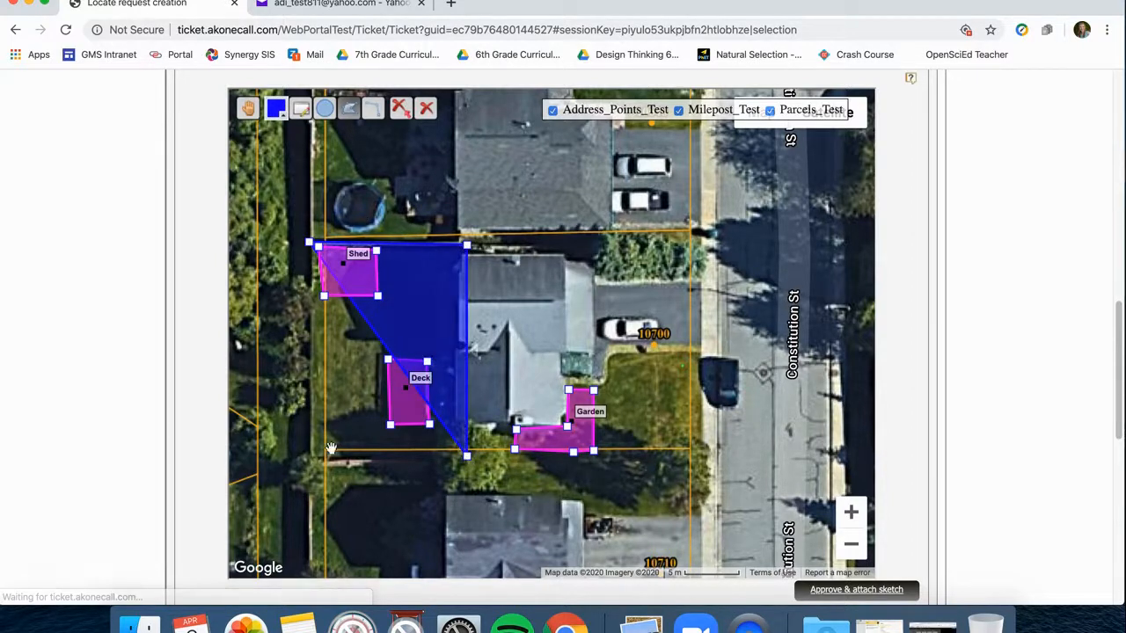
left_click(322, 453)
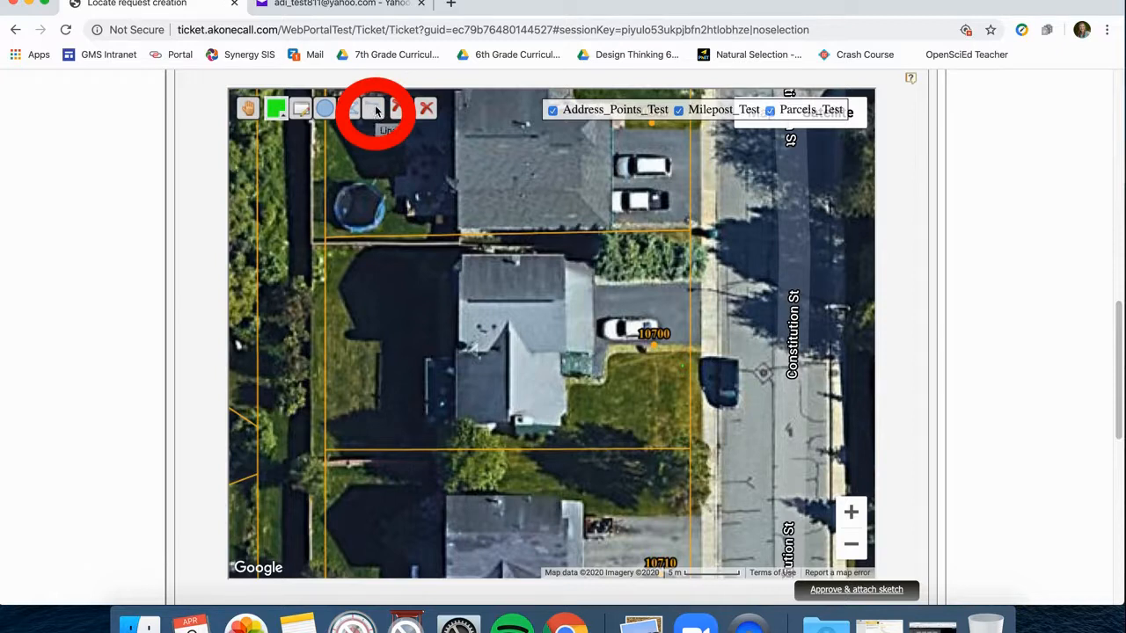
Step: Draw a green line about 127 ft long down the rear lot line and along the lower side boundary, ending at the house
left_click(376, 109)
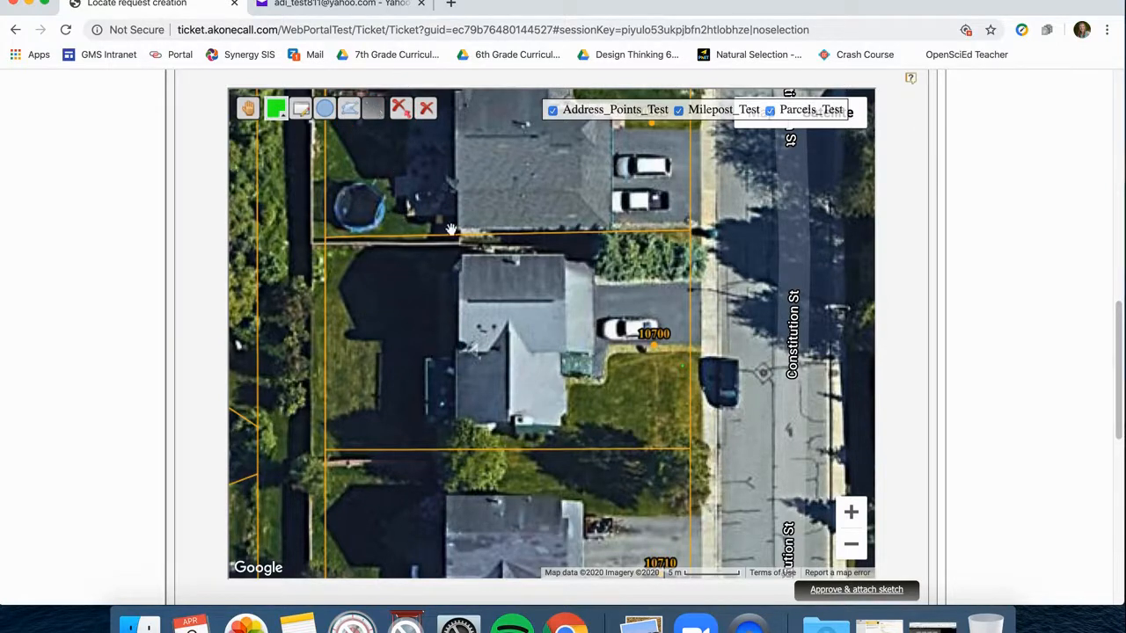
left_click(312, 245)
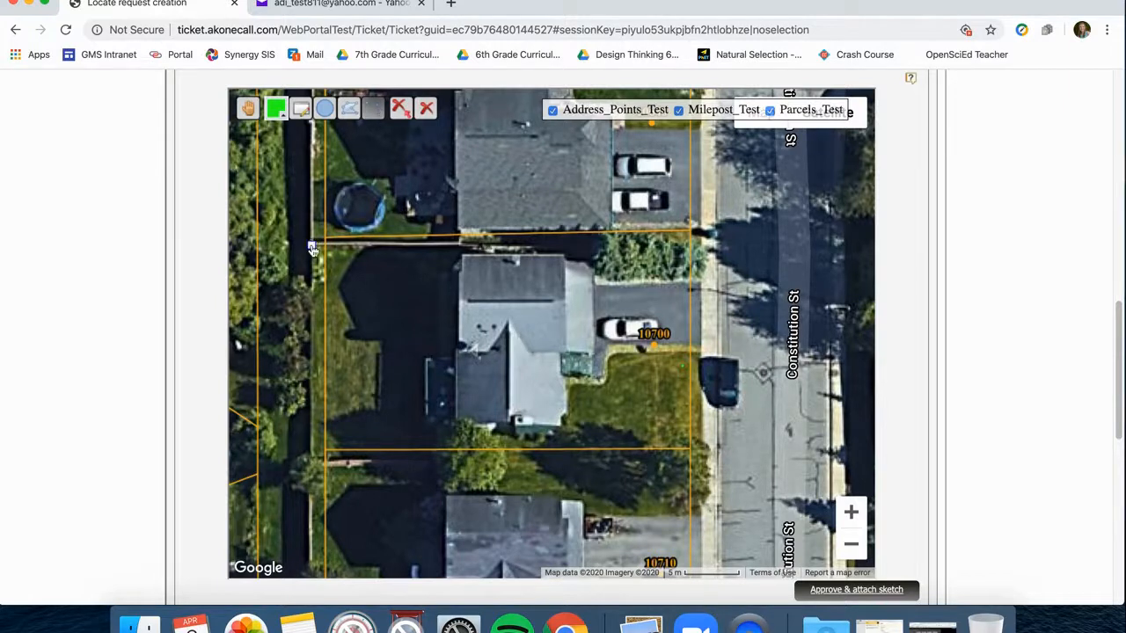
left_click(309, 457)
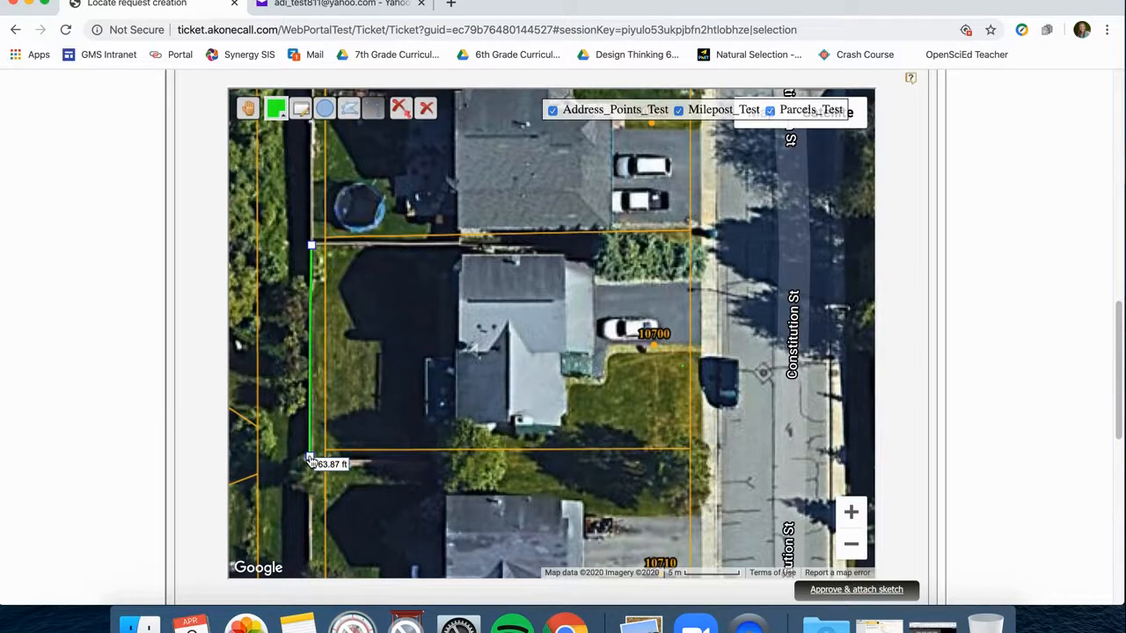
left_click(463, 451)
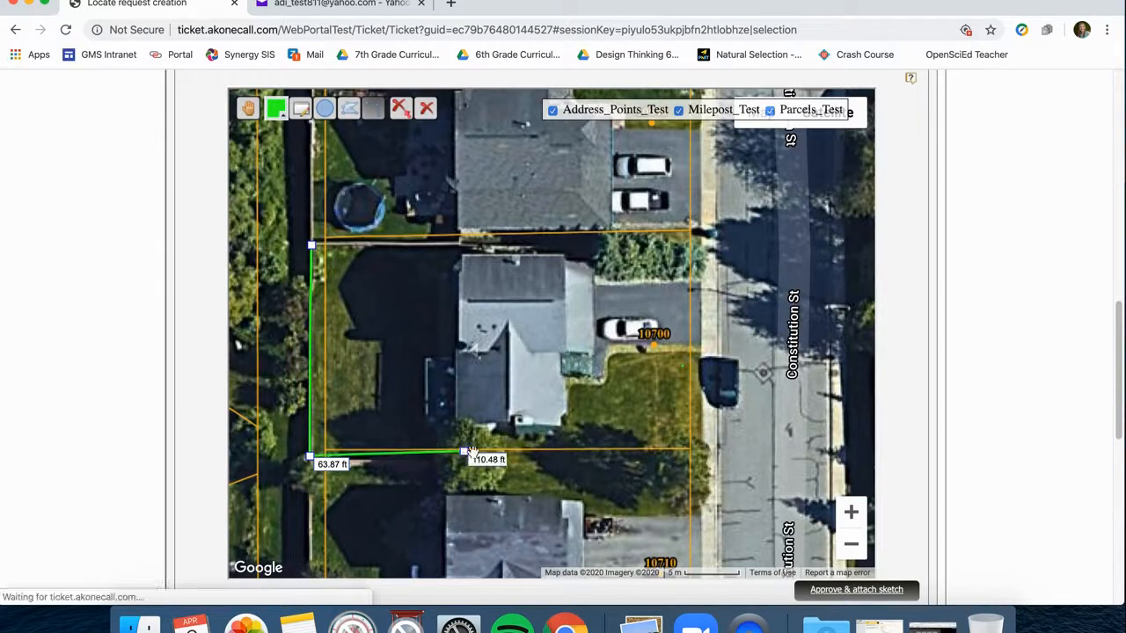
left_click(497, 454)
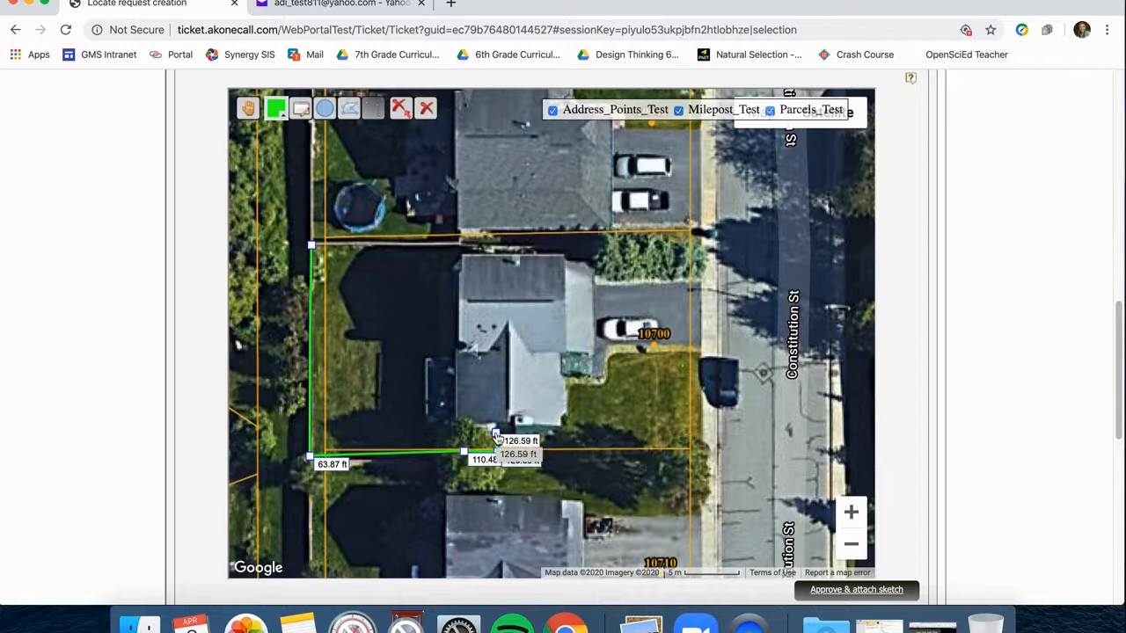
Step: Label the green line along the rear lot line "Fence"
left_click(302, 108)
left_click(310, 370)
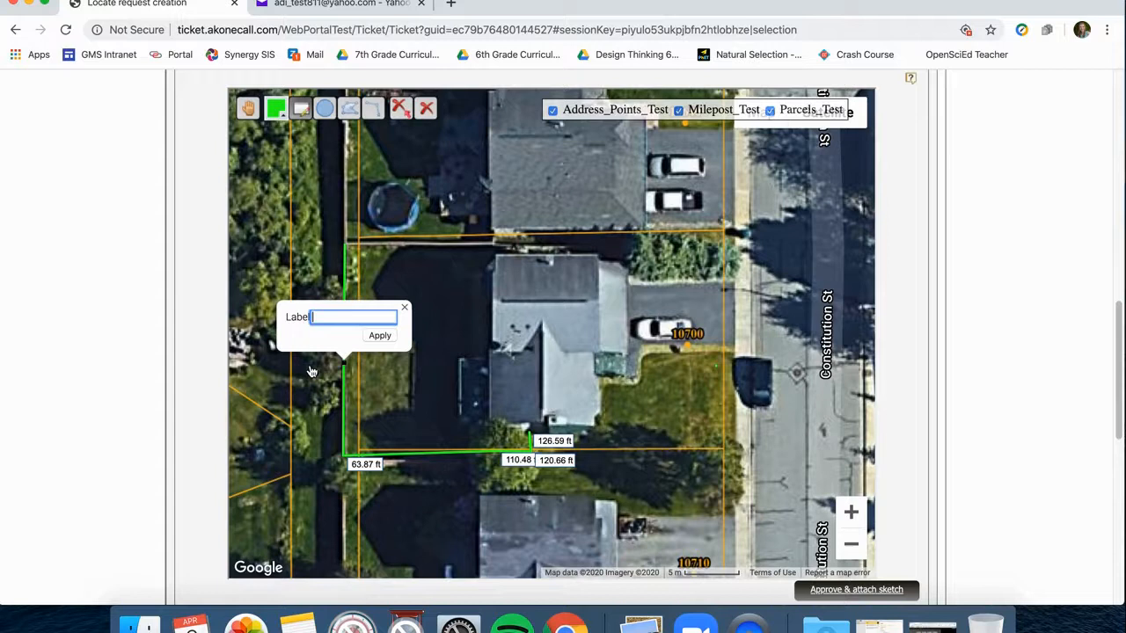
type("Fence")
key("Return")
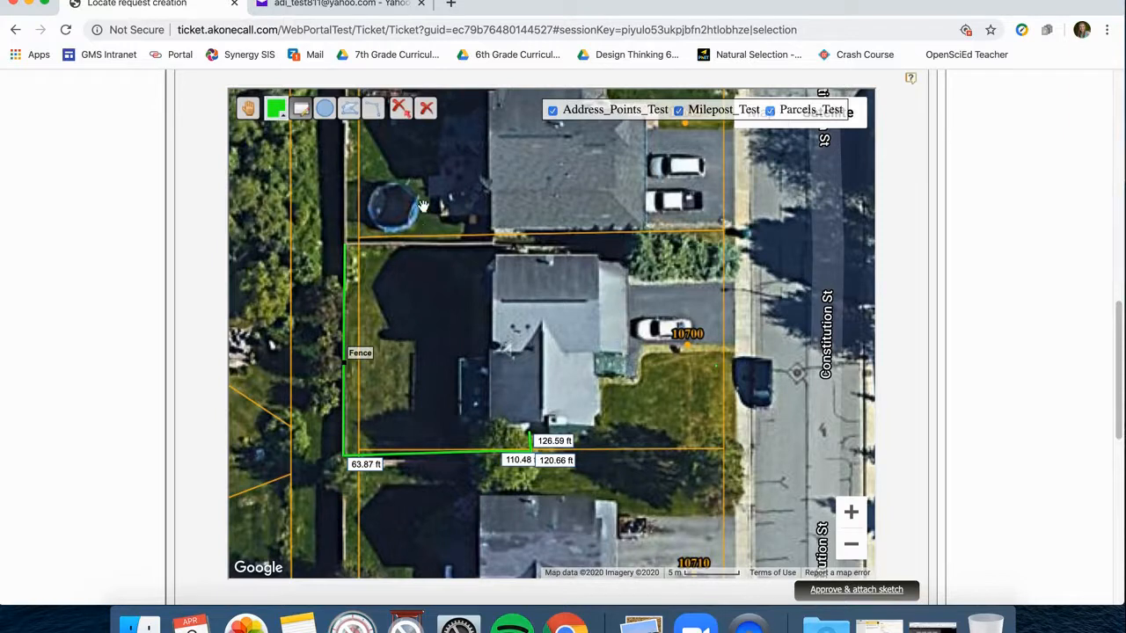
Step: Draw an L-shaped green line about 31 ft long in the upper rear corner of the backyard
left_click(372, 109)
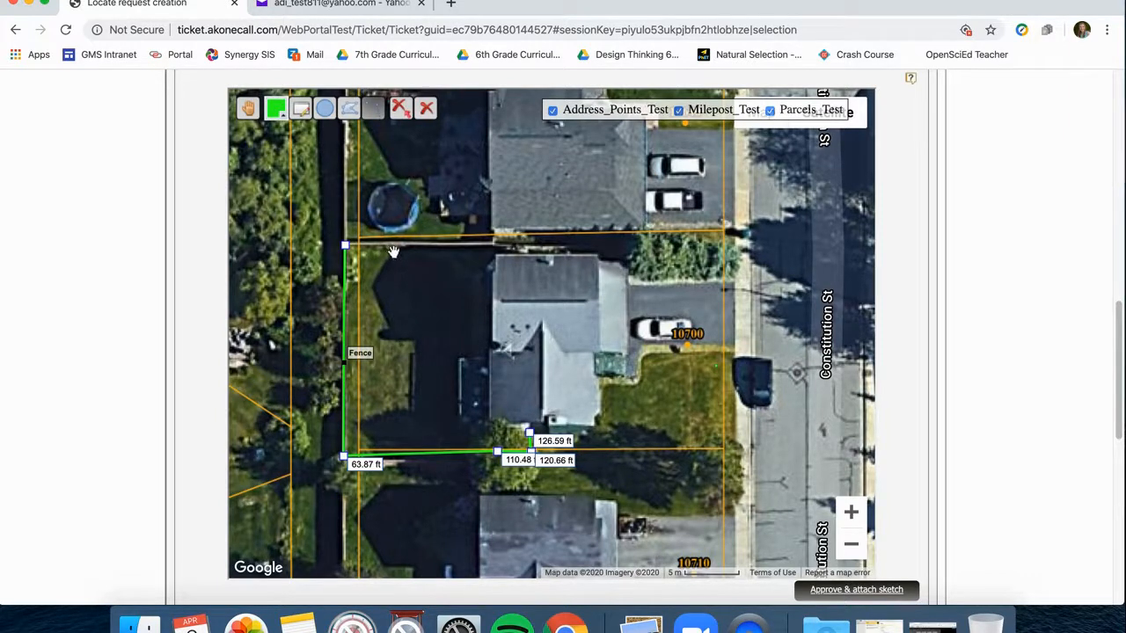
left_click_drag(394, 253, 393, 314)
left_click(354, 317)
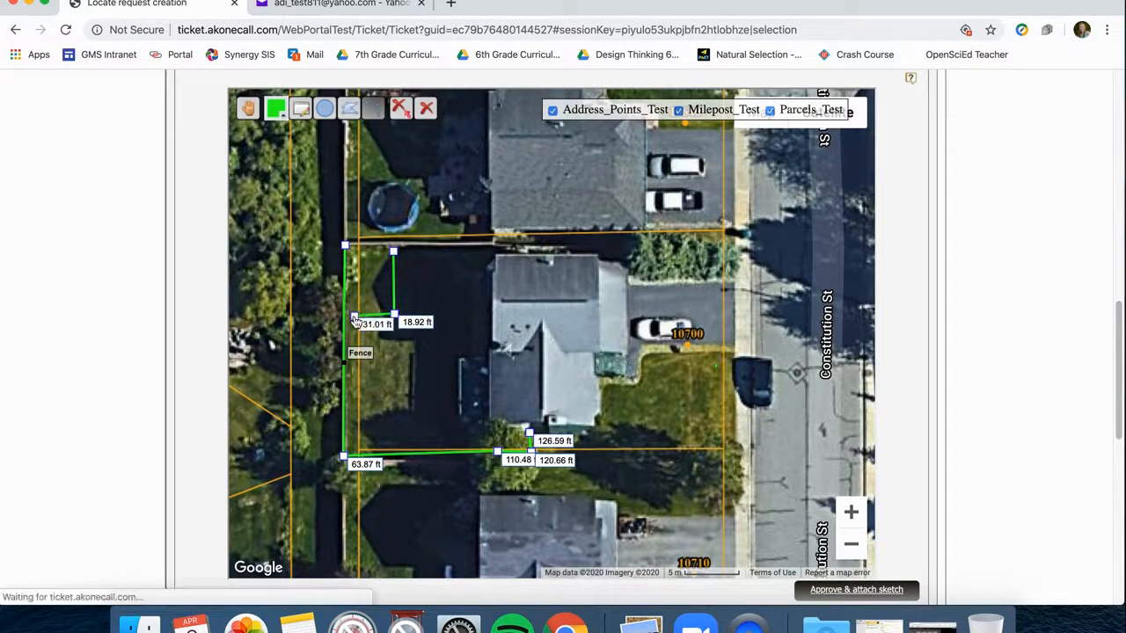
Step: Label the L-shaped green line in the upper rear corner "Retaining Wall"
left_click(302, 109)
left_click(395, 293)
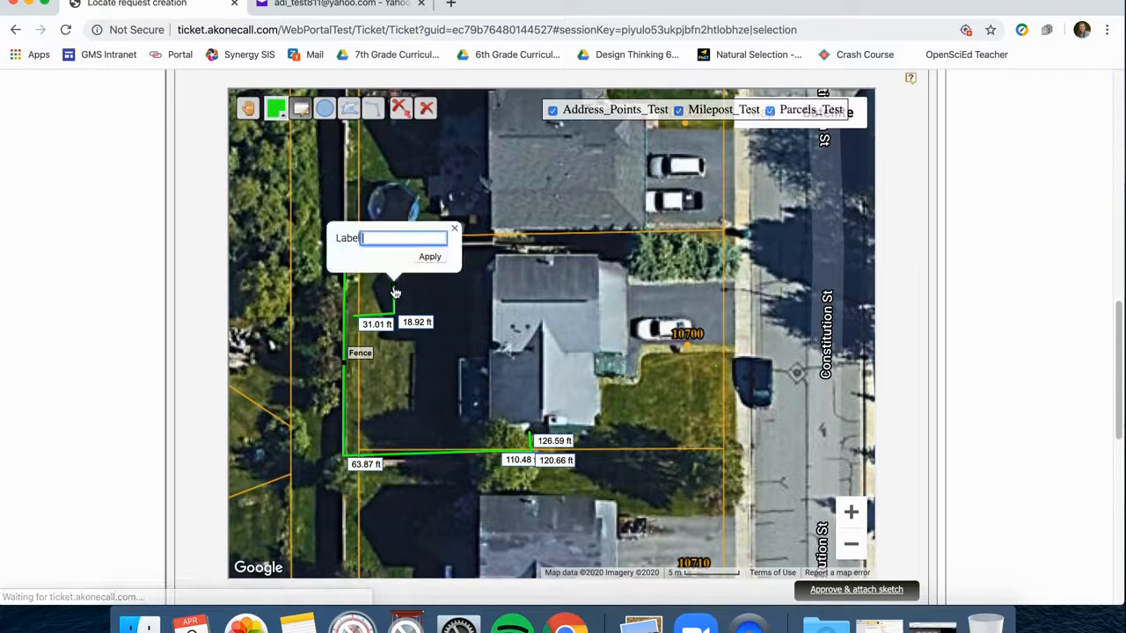
type("Retaining Wa")
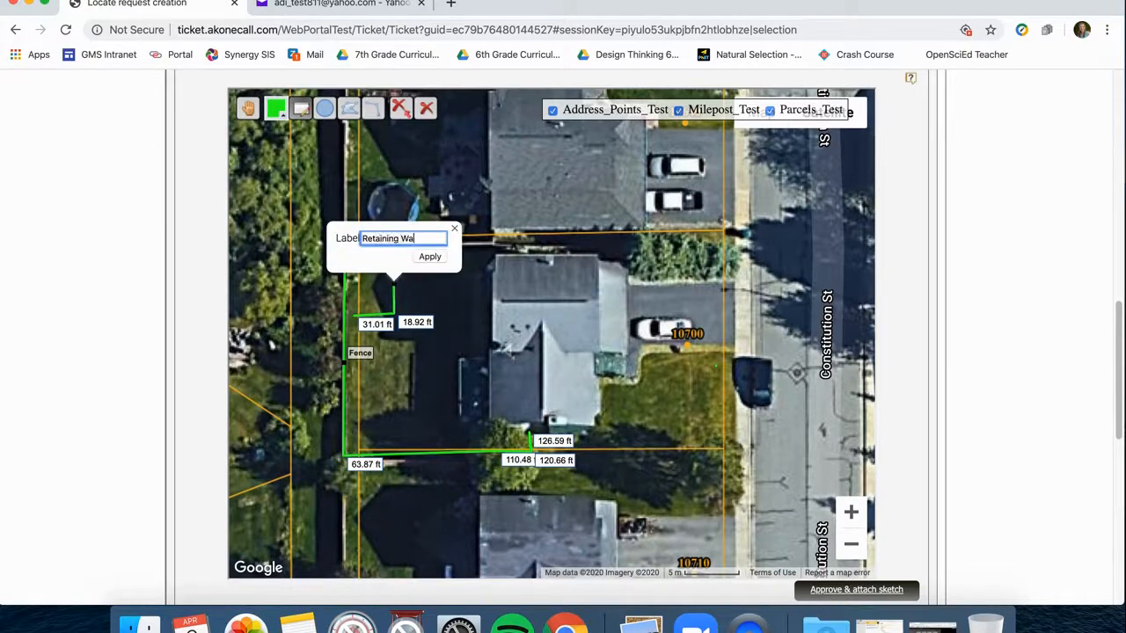
type("ll")
key("Return")
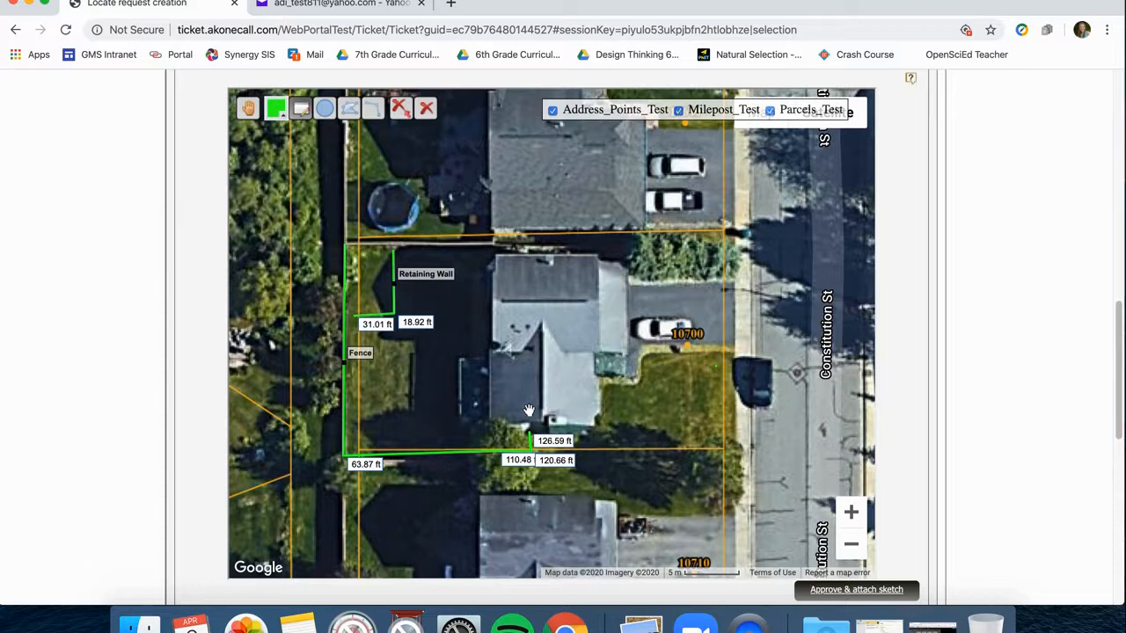
Step: Draw a green line about 38 ft long across the lower backyard, just inside the side boundary, to the house
left_click(373, 107)
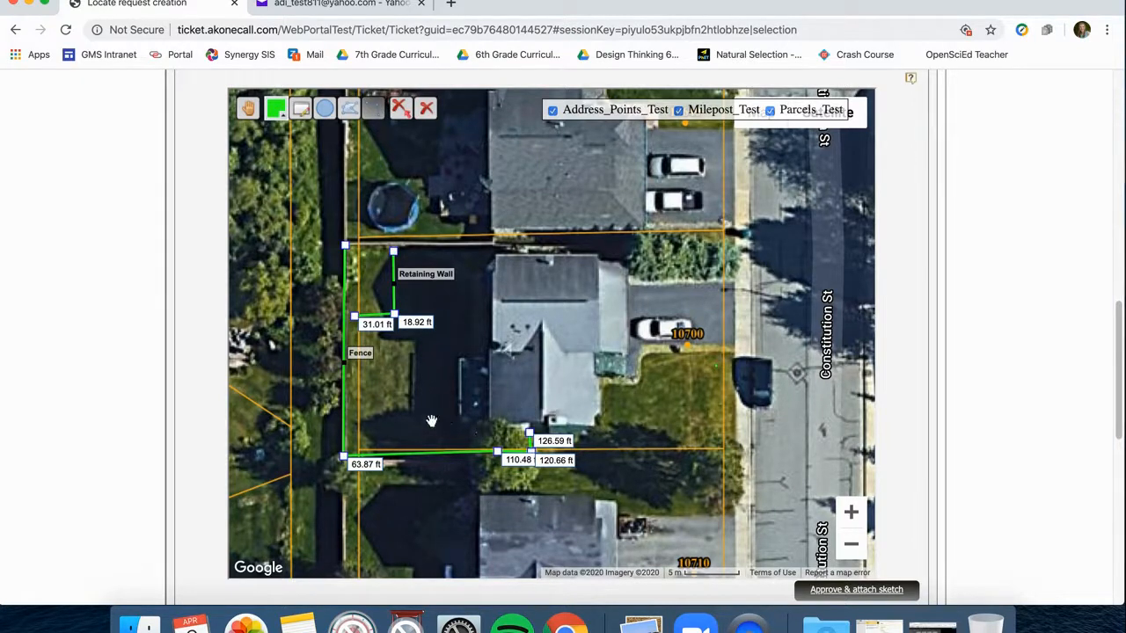
left_click(371, 431)
left_click(482, 434)
left_click(498, 434)
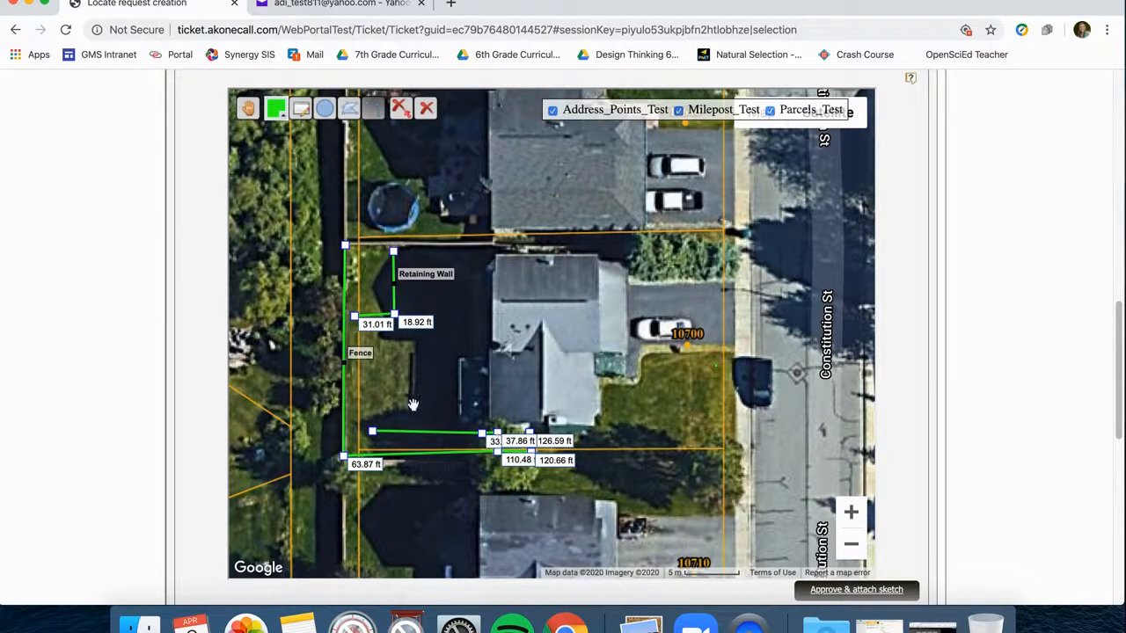
Step: Label the green line across the lower backyard "Electric Line"
left_click(301, 109)
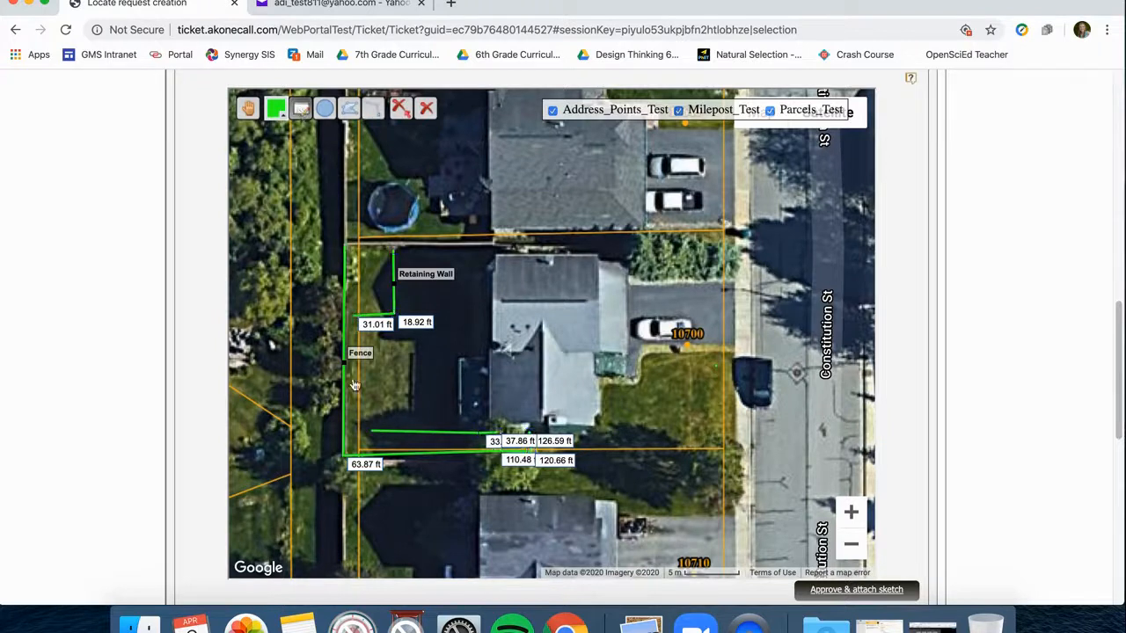
left_click(388, 432)
type("Electric Line")
key("Return")
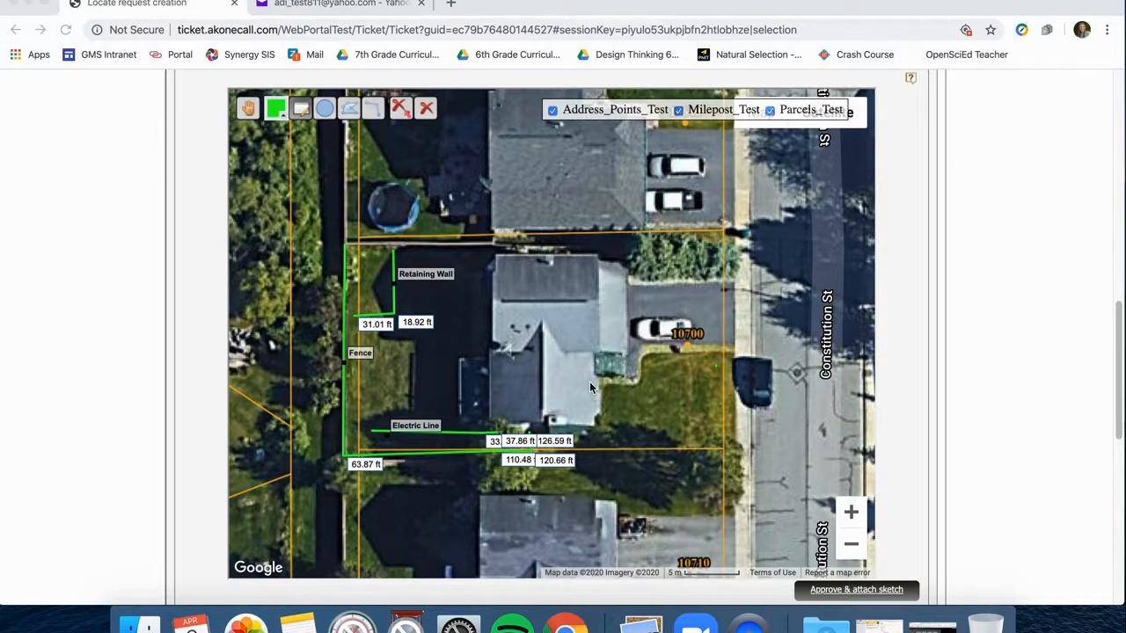
Step: Remove the retaining wall line from the map, and clear all remaining drawings
left_click(400, 108)
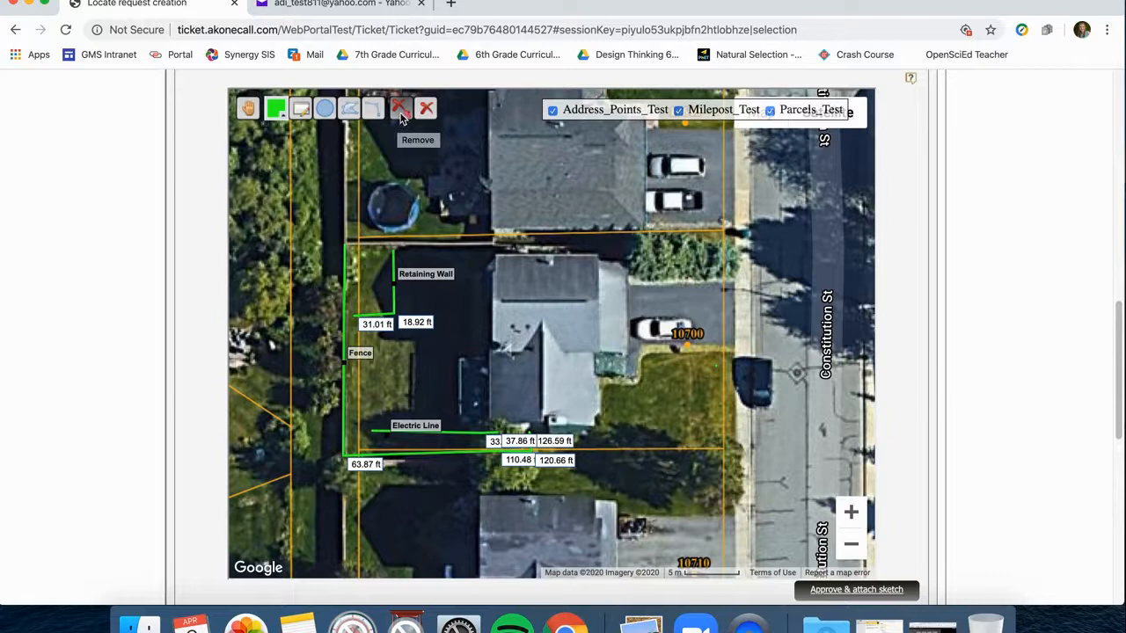
left_click(372, 319)
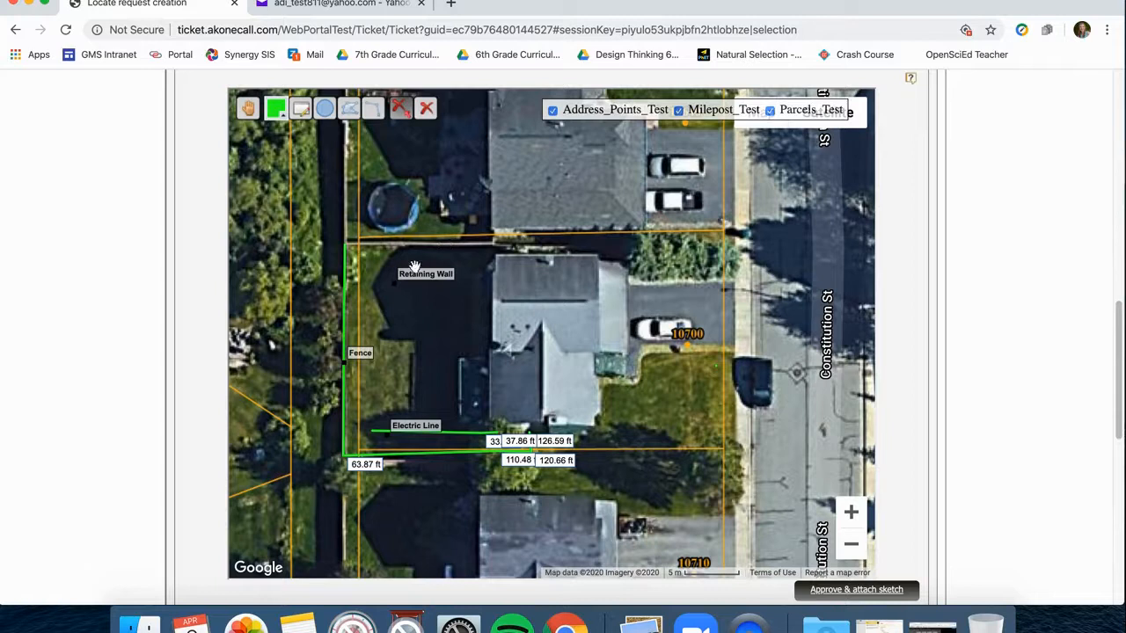
left_click(427, 111)
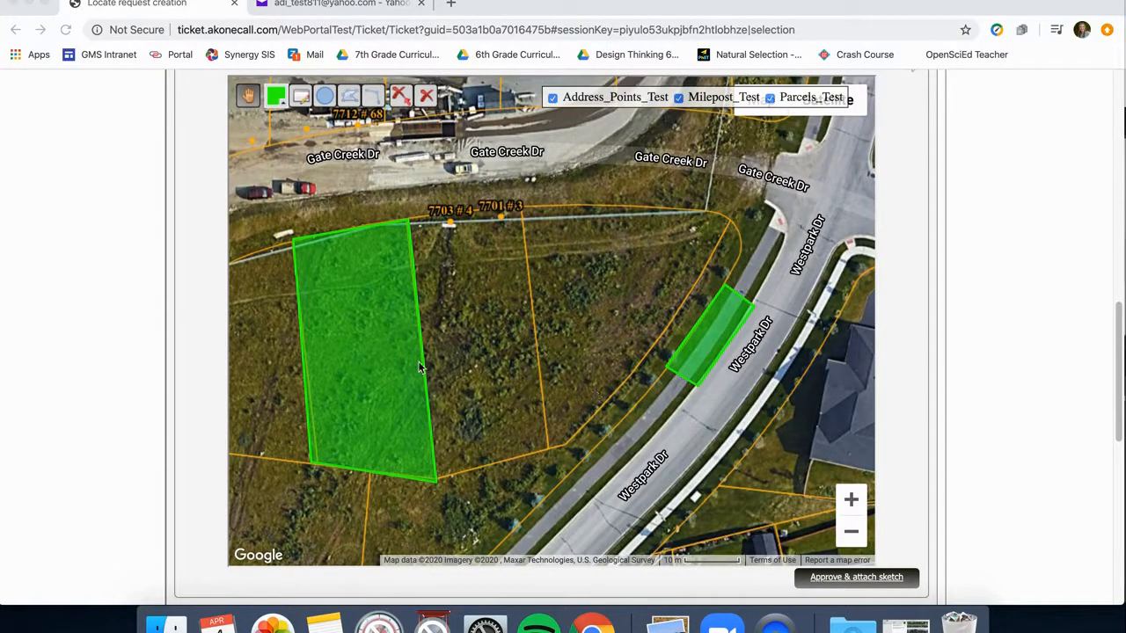
Step: Try to approve and attach the sketch with both green dig areas, accepting the excavation responsibility statement
scroll(902, 468, "down", 1)
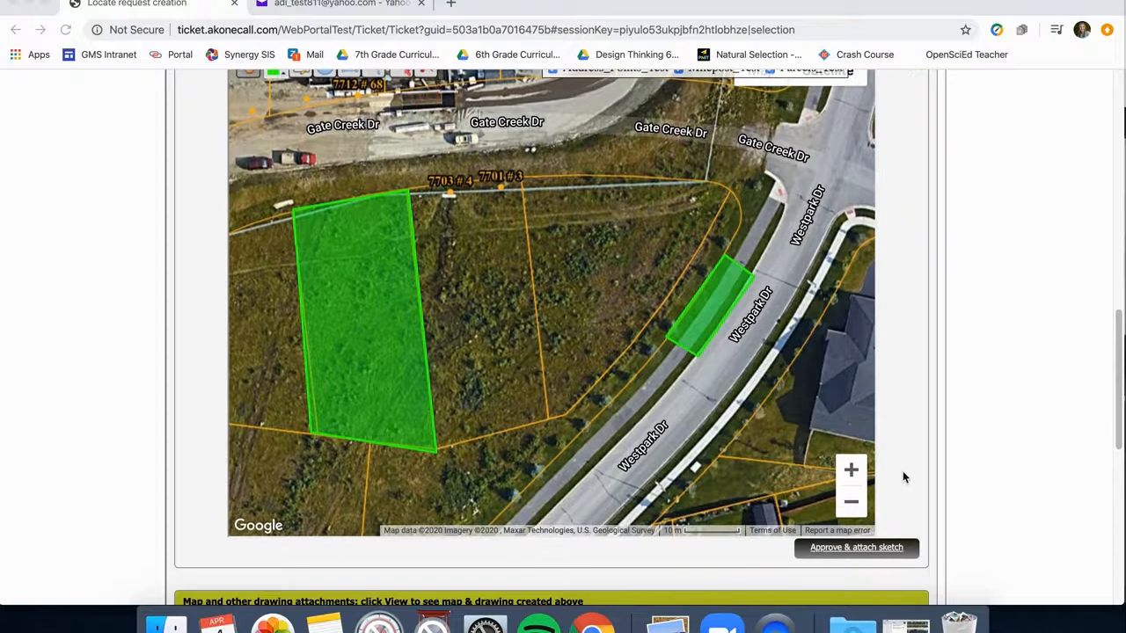
left_click(865, 549)
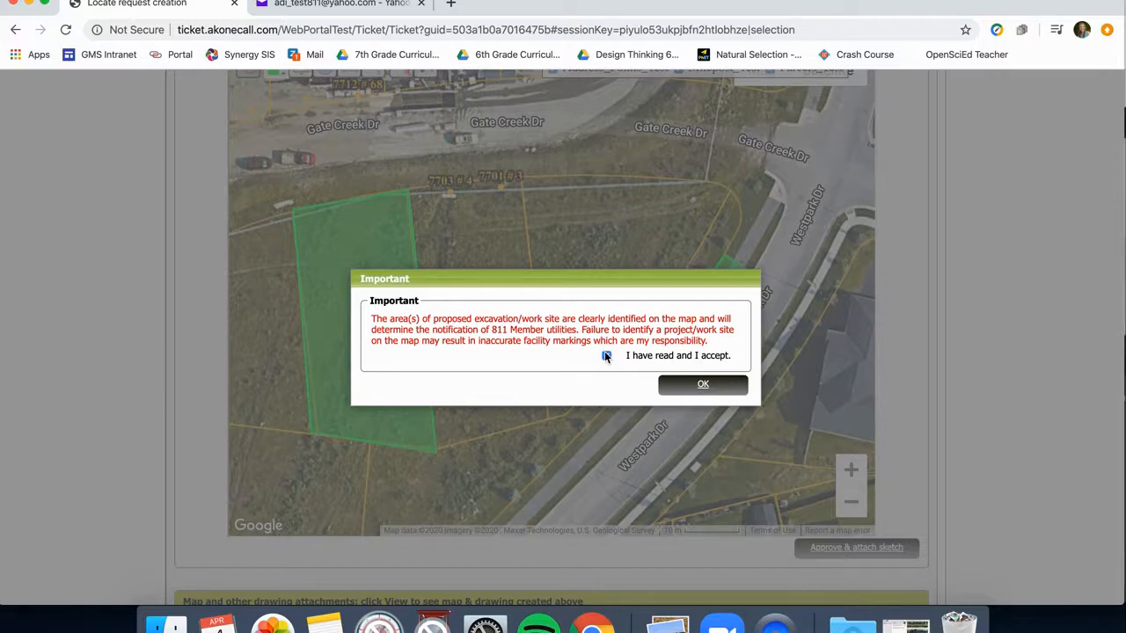
left_click(10, 30)
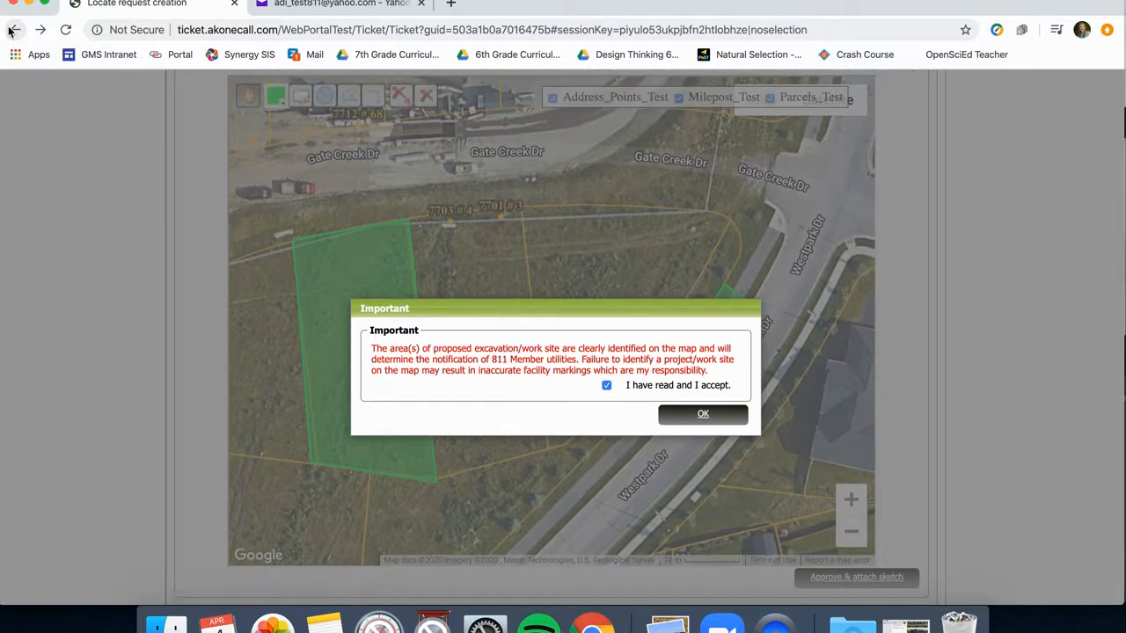
left_click(712, 417)
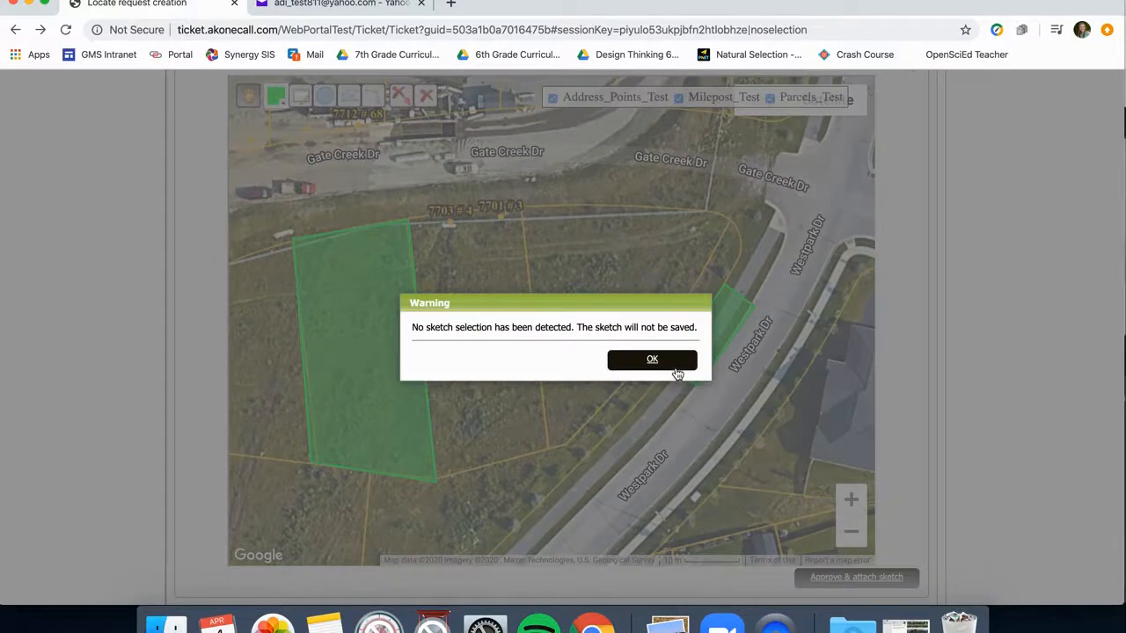
left_click(652, 360)
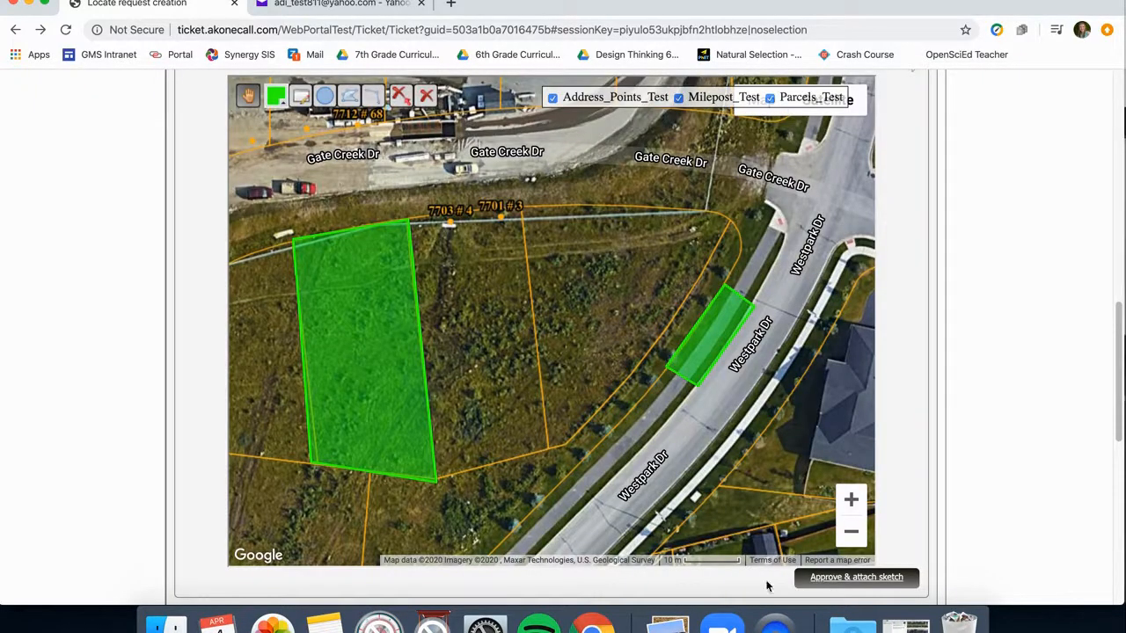
Step: Remove the small green polygon beside Westpark Dr from the map
left_click(698, 369)
left_click(403, 101)
left_click(702, 345)
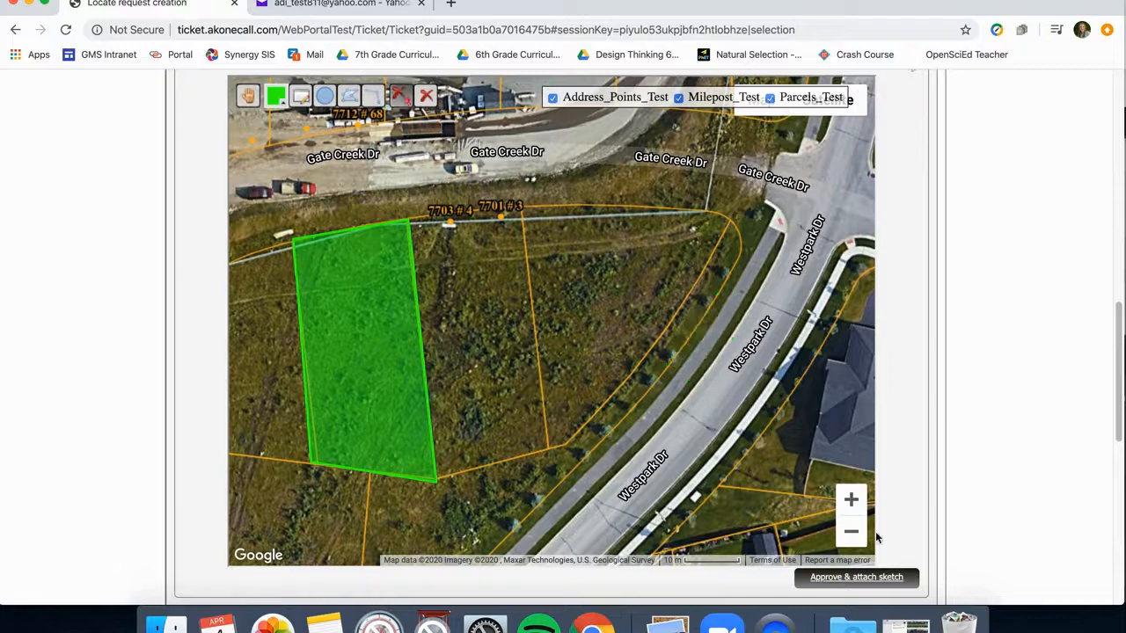
Step: Approve and attach the sketch of the remaining green lot area, accepting the excavation responsibility statement
left_click(859, 584)
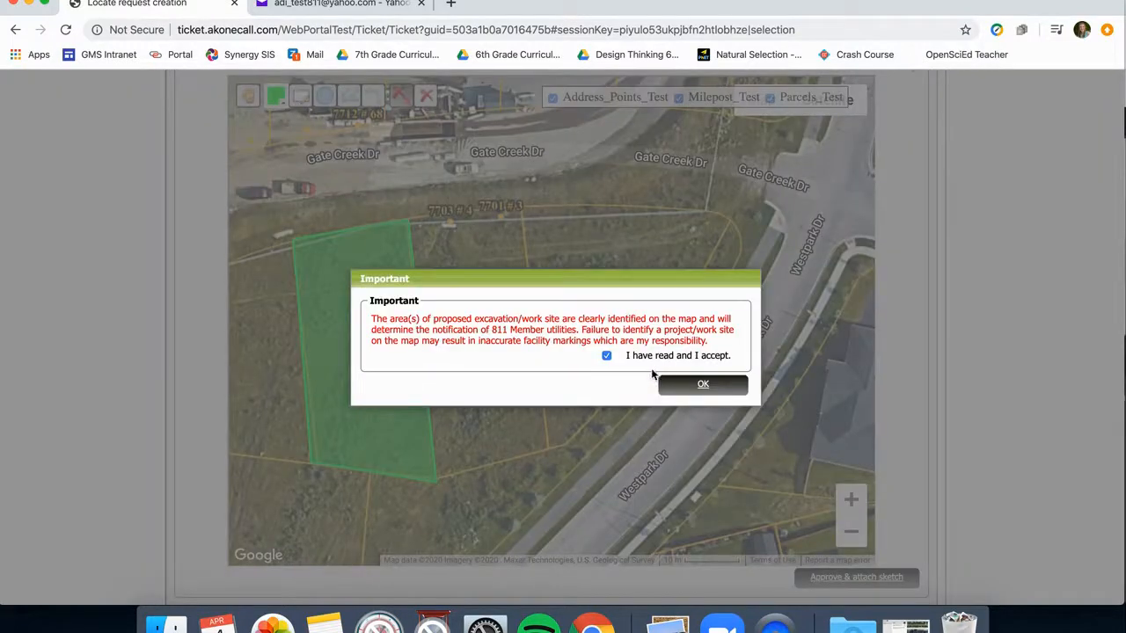
left_click(695, 391)
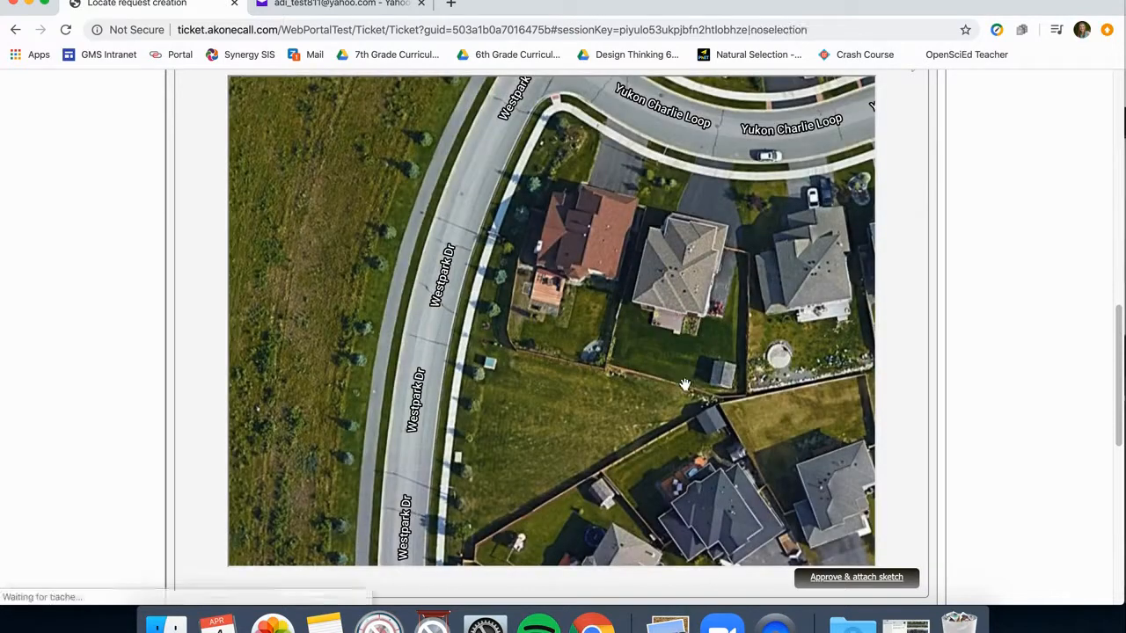
Step: View the attached map image and check the dig info section of the locate request
scroll(927, 469, "down", 5)
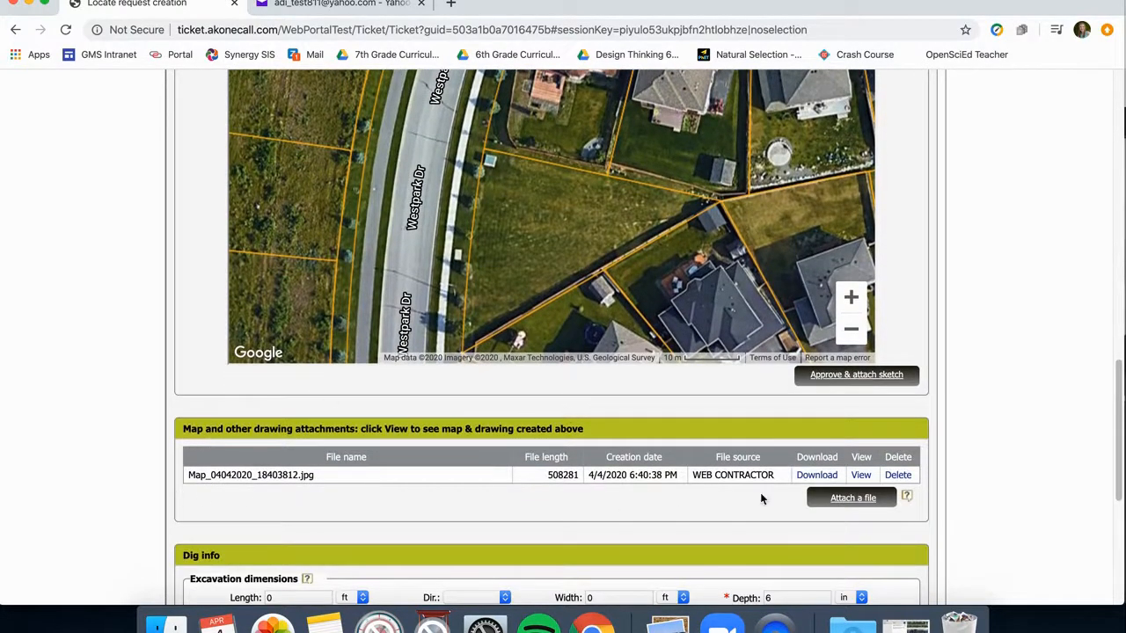
left_click(860, 476)
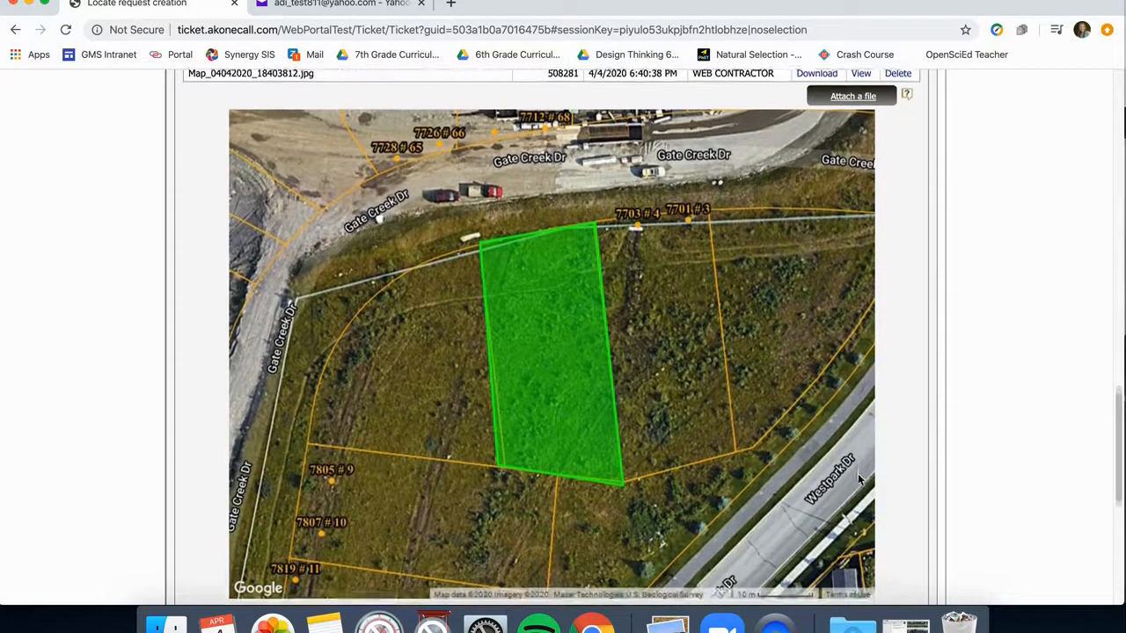
scroll(859, 478, "up", 1)
scroll(859, 478, "down", 5)
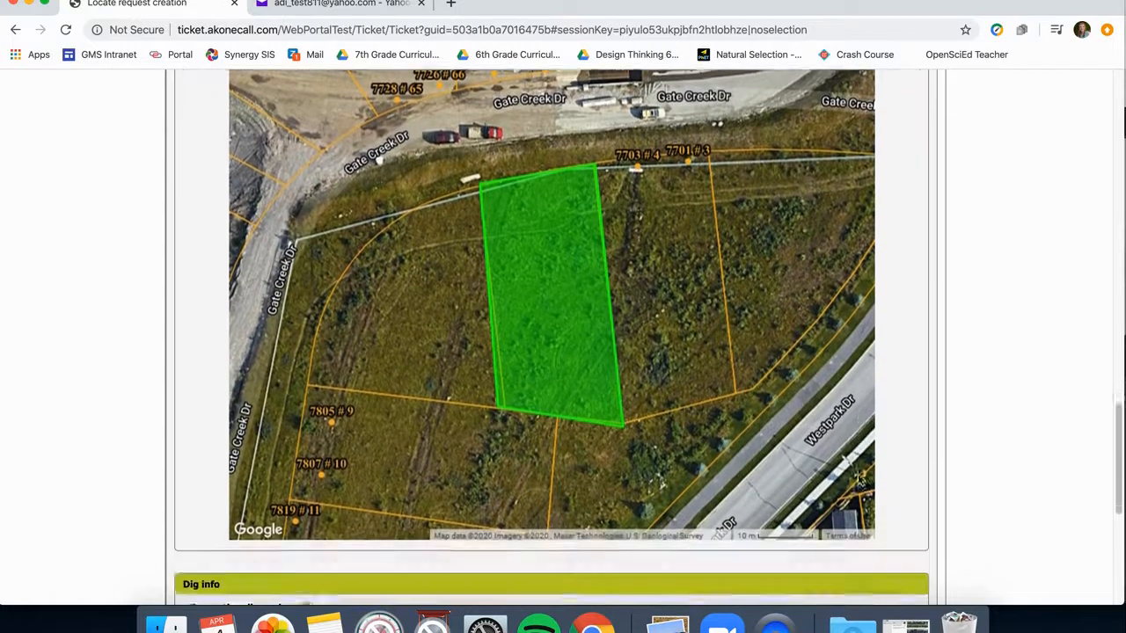
scroll(860, 479, "down", 5)
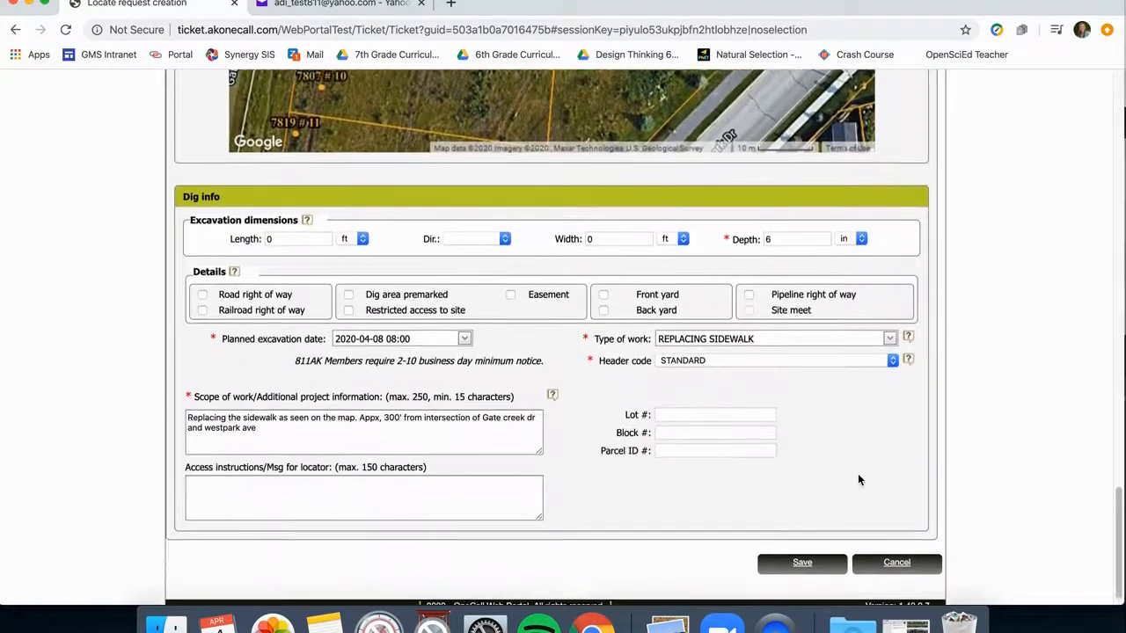
Step: Change the type of work to DEVELOPING THE LOT and replace the scope of work with "loc all facil on the entire property"
left_click_drag(778, 328, 616, 329)
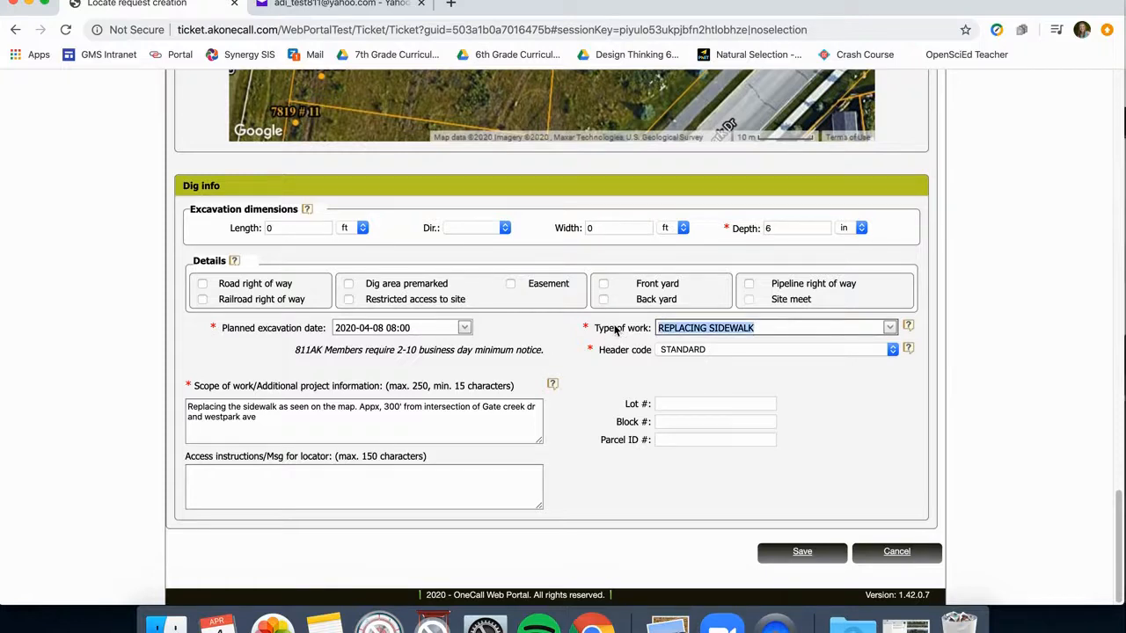
type("DEVELO")
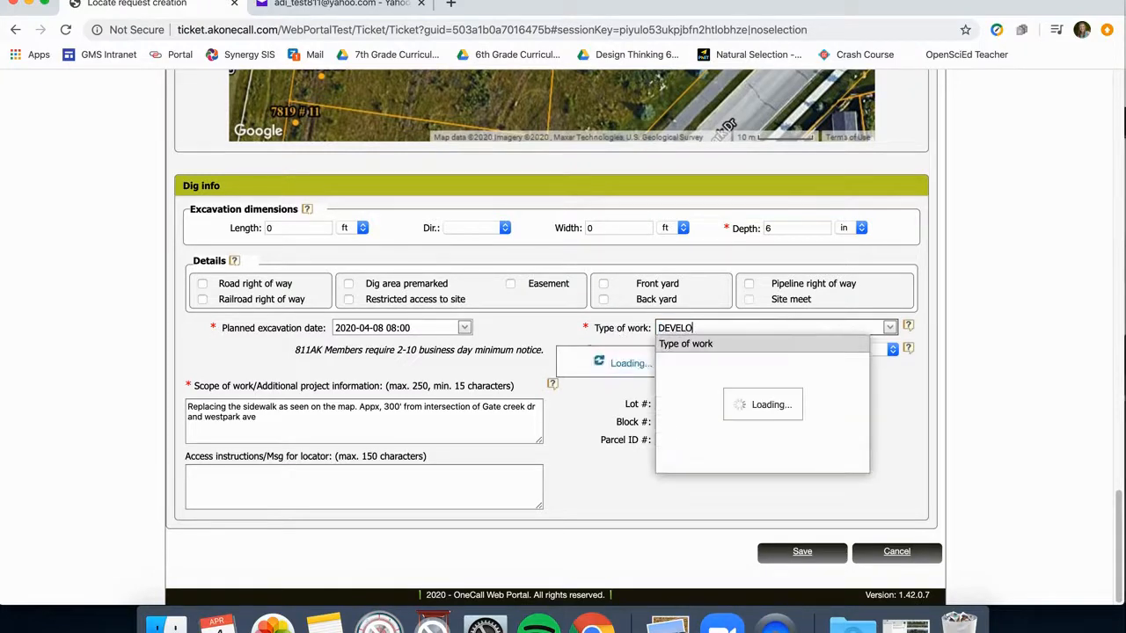
type("PING THE LOT")
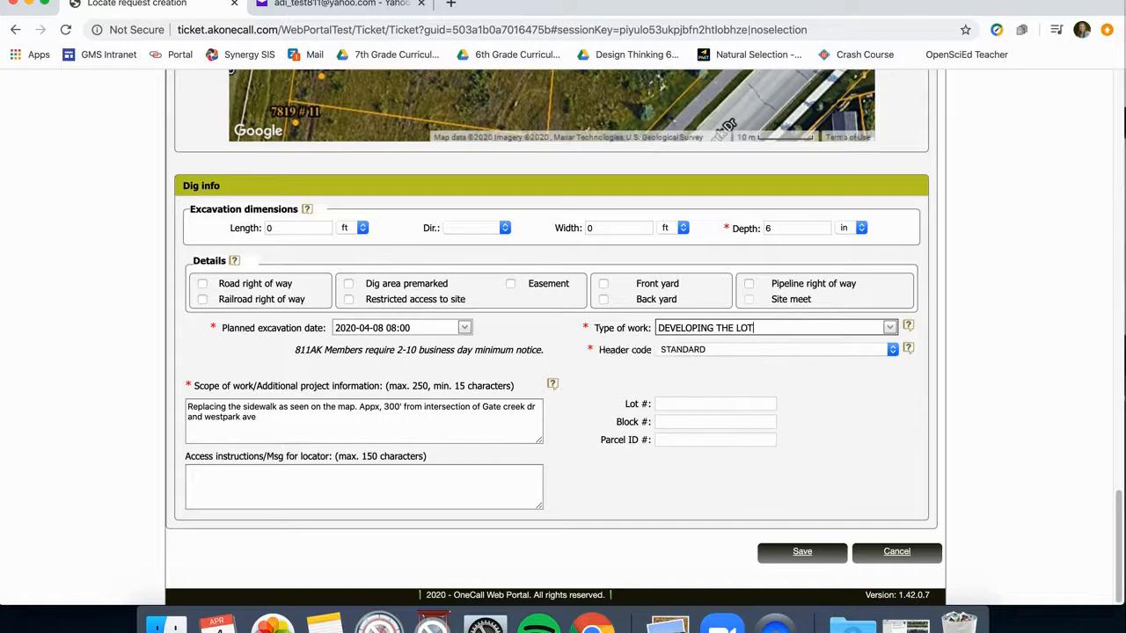
left_click_drag(336, 414, 155, 397)
type("loc")
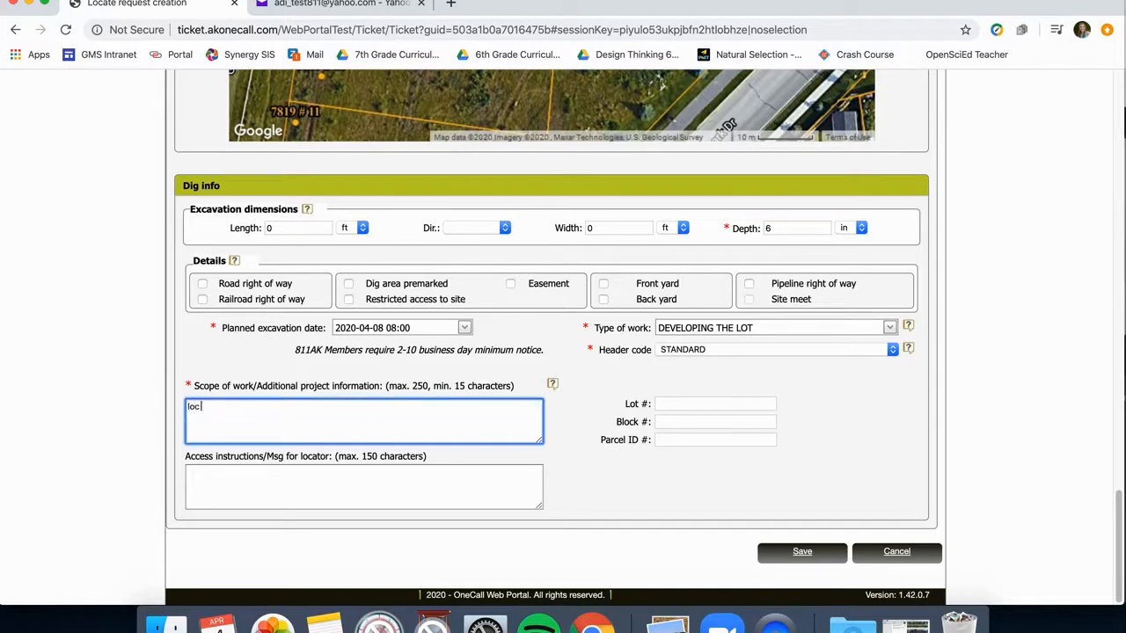
type(" all facil on the")
Step: Mark both the back yard and front yard in the dig details, and save the locate request
left_click(674, 298)
left_click(666, 284)
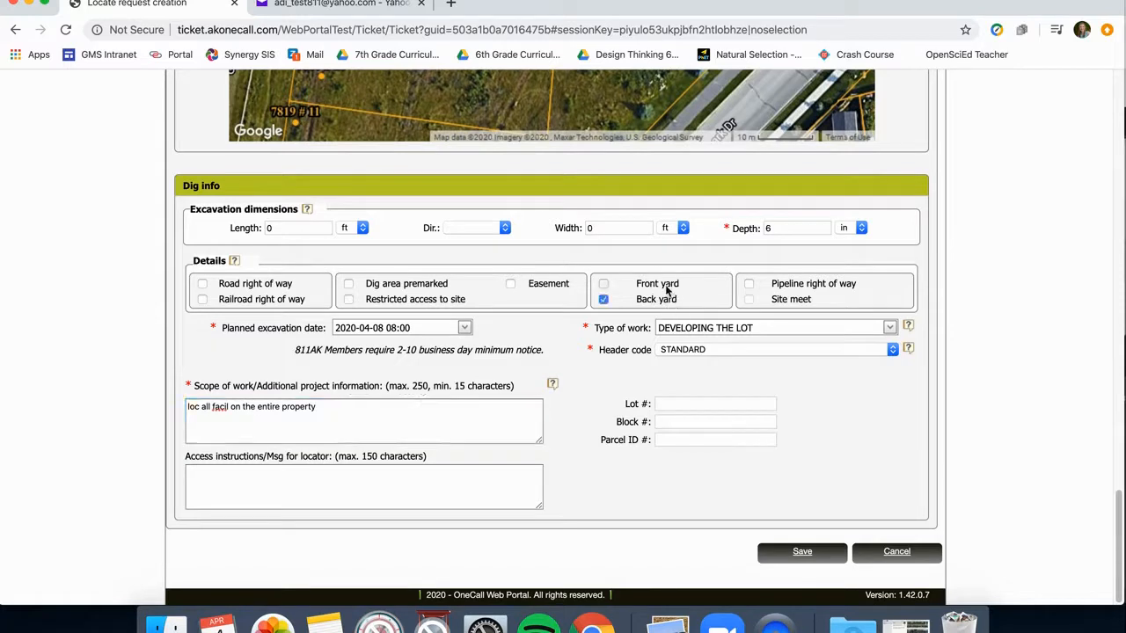
left_click(800, 552)
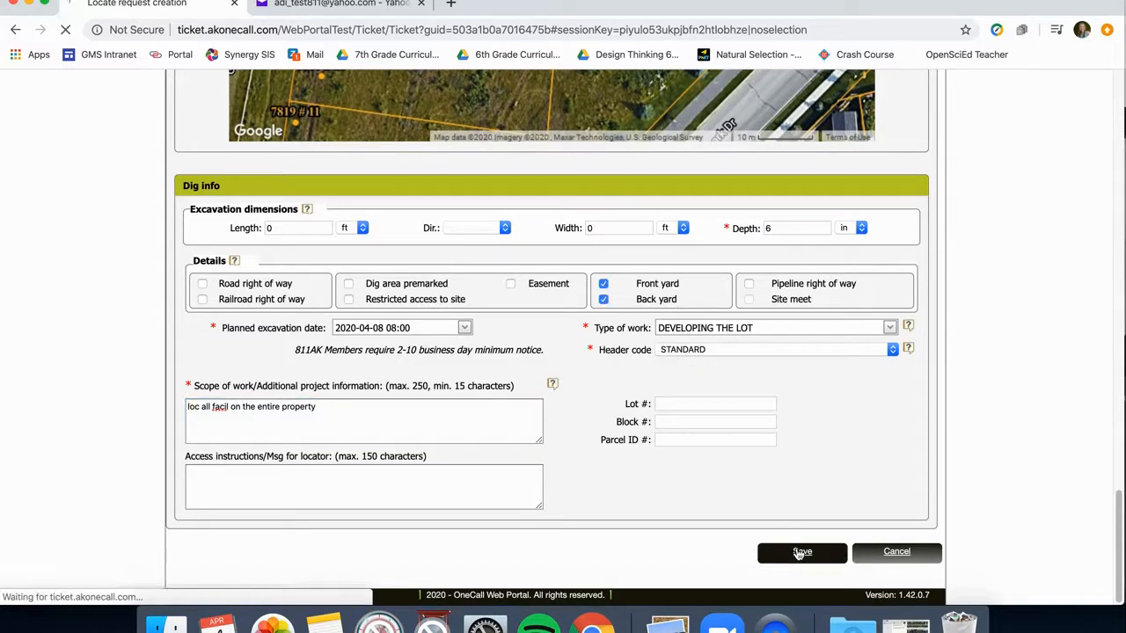